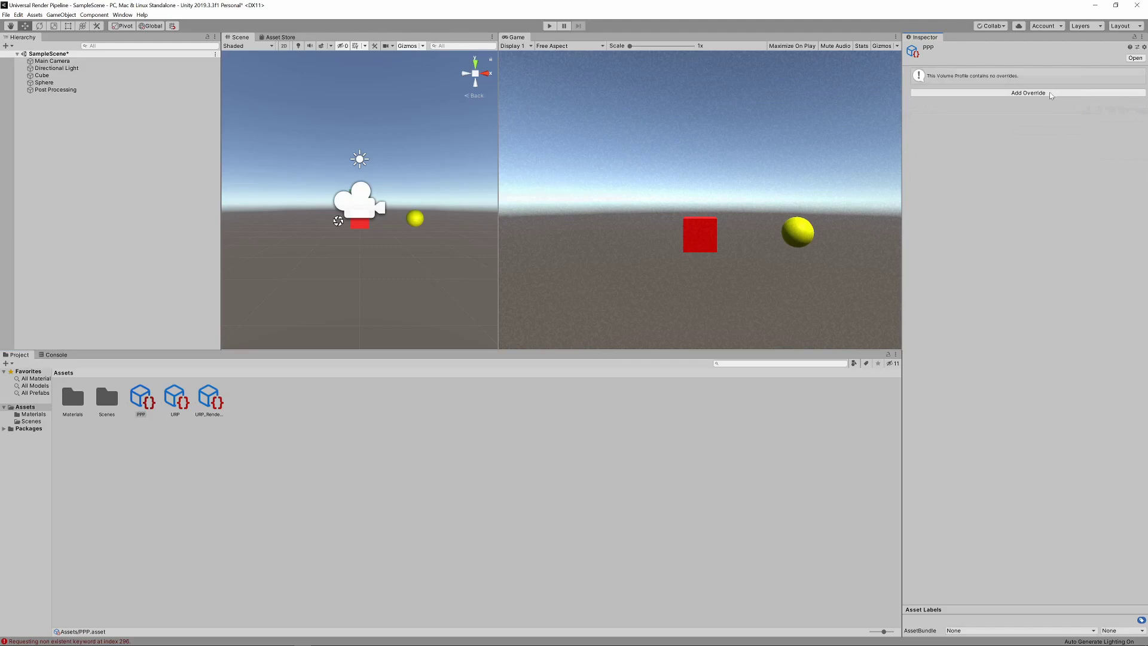
Add a Bloom post-processing override to the PPP volume profile.
left_click(1051, 94)
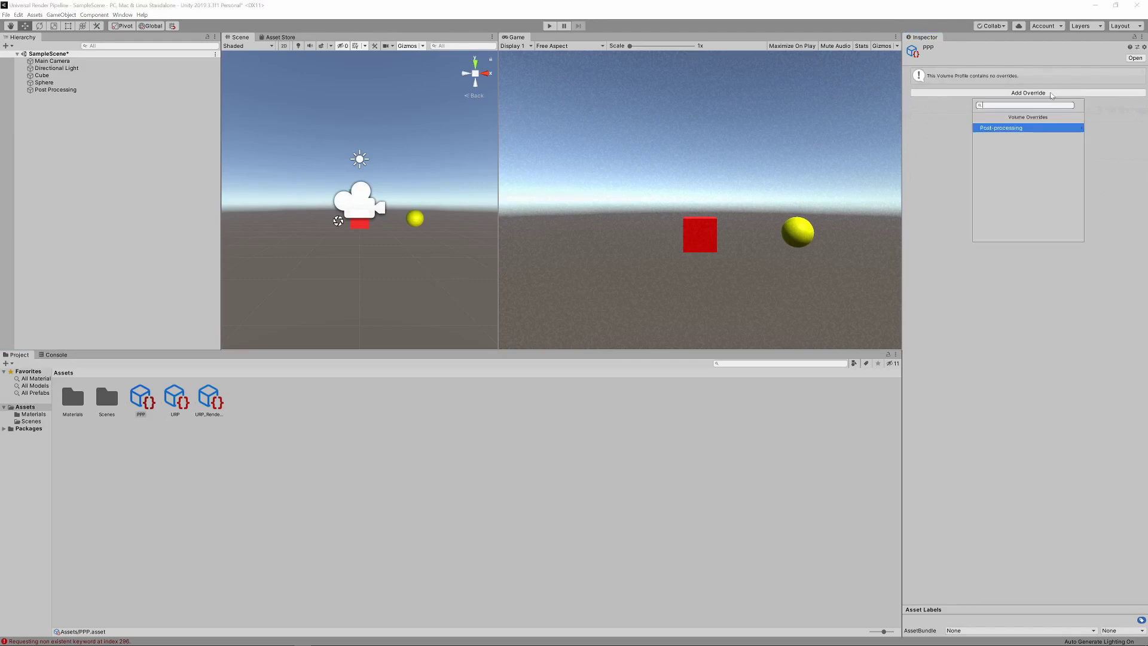
left_click(1036, 129)
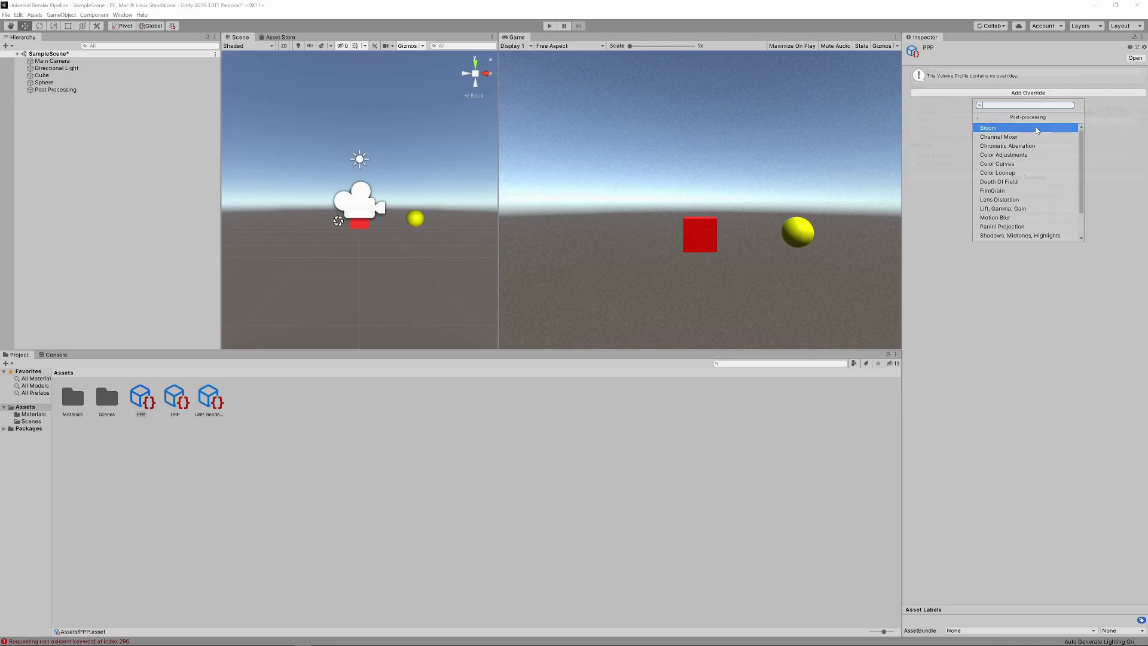
left_click(1032, 128)
Enable the Bloom override's threshold and intensity, setting the threshold to 2 and the intensity to 0.5.
left_click(913, 97)
left_click(1038, 97)
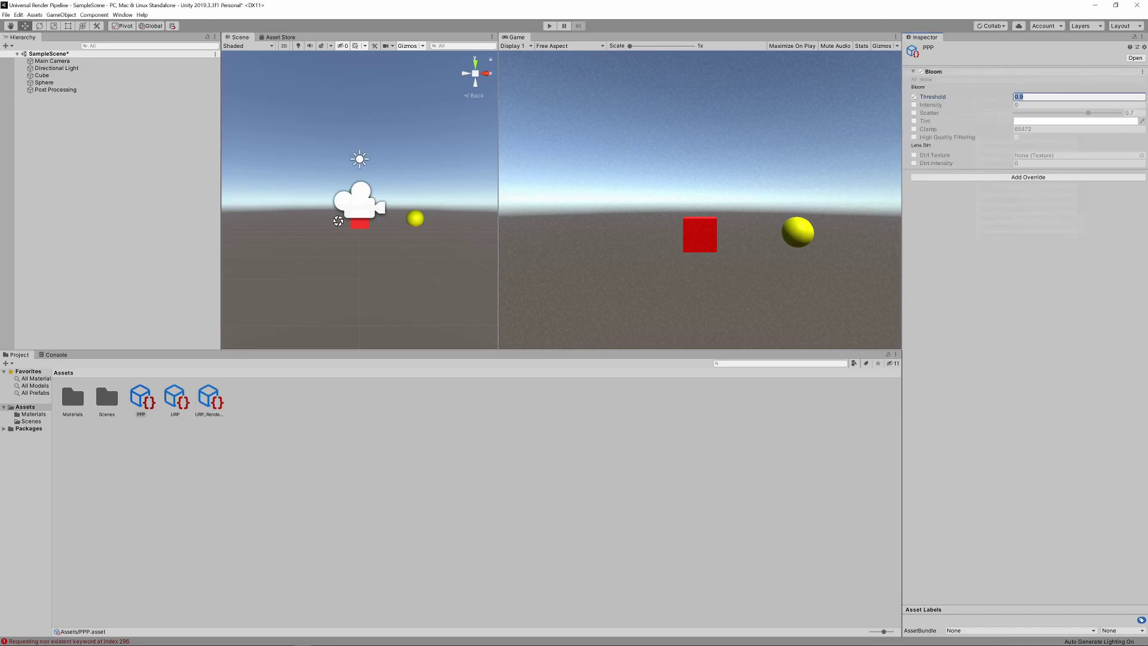
type("2")
left_click(914, 105)
left_click(1038, 105)
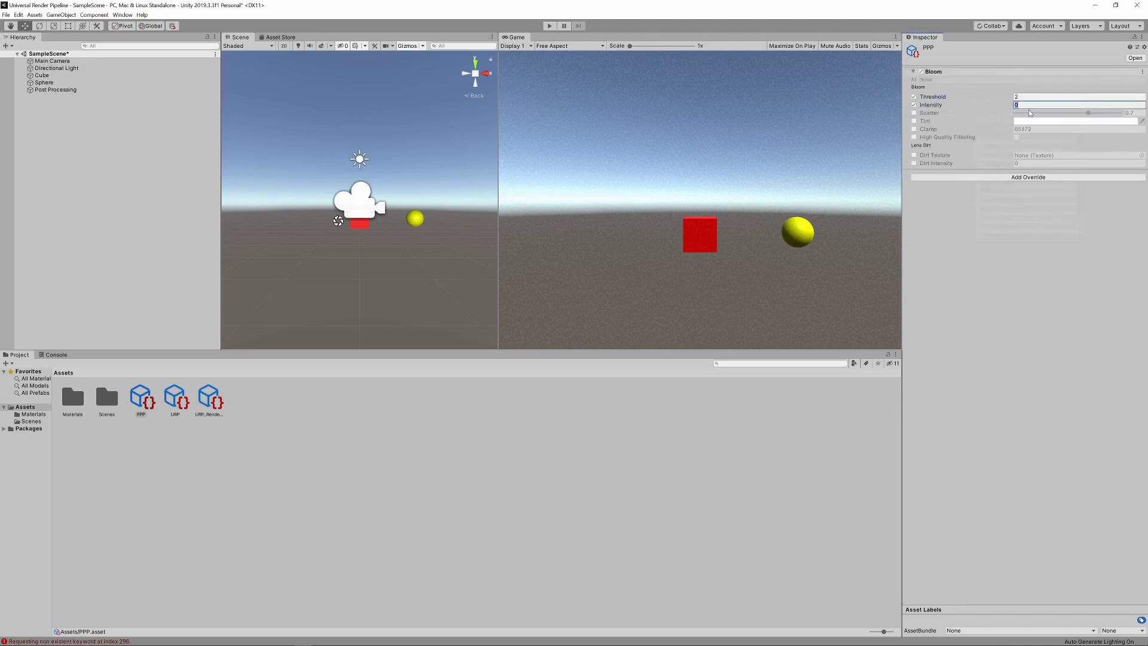
type(".5")
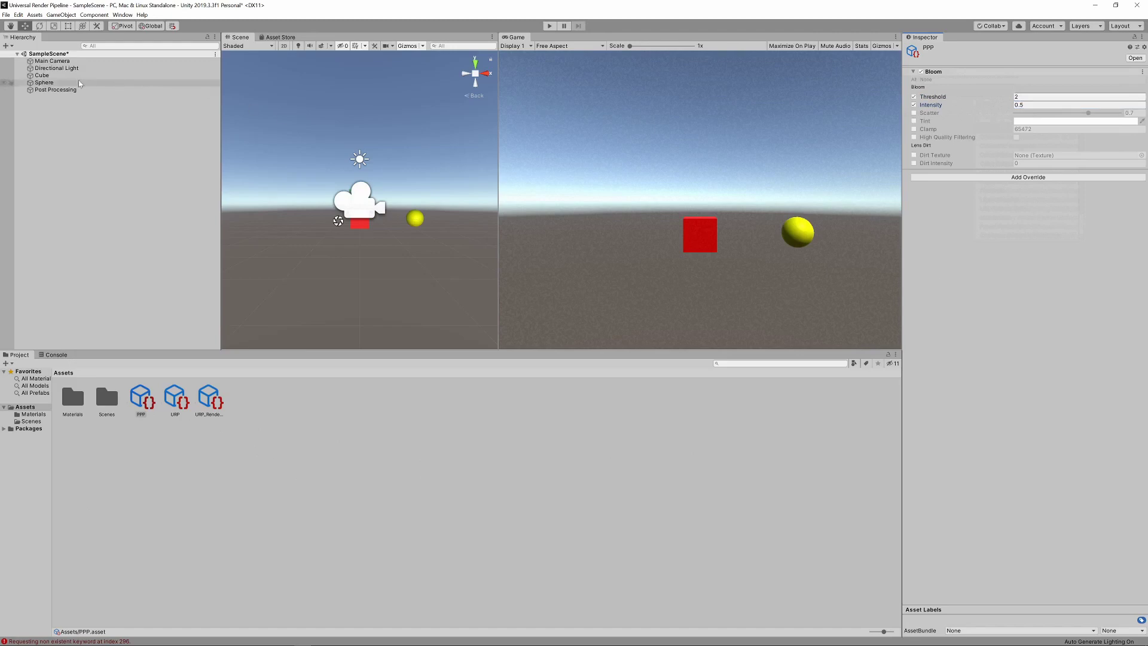
Change the Main Camera's background type from skybox to Solid Color, keeping black as the background color.
left_click(62, 62)
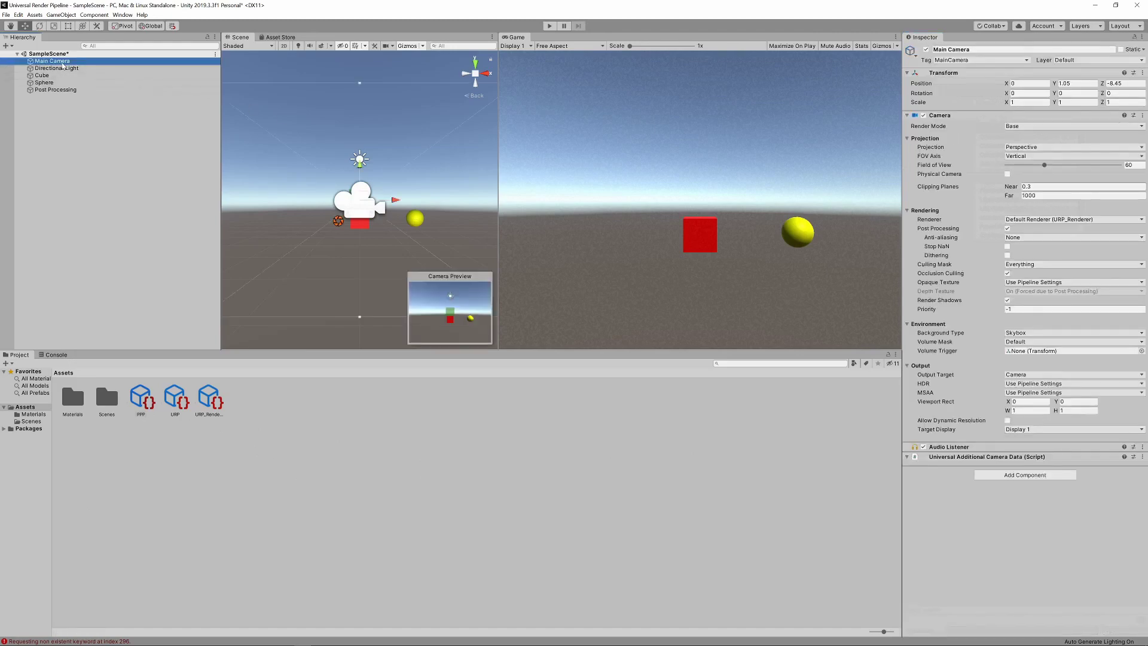
left_click(1033, 332)
left_click(1033, 347)
left_click(1037, 341)
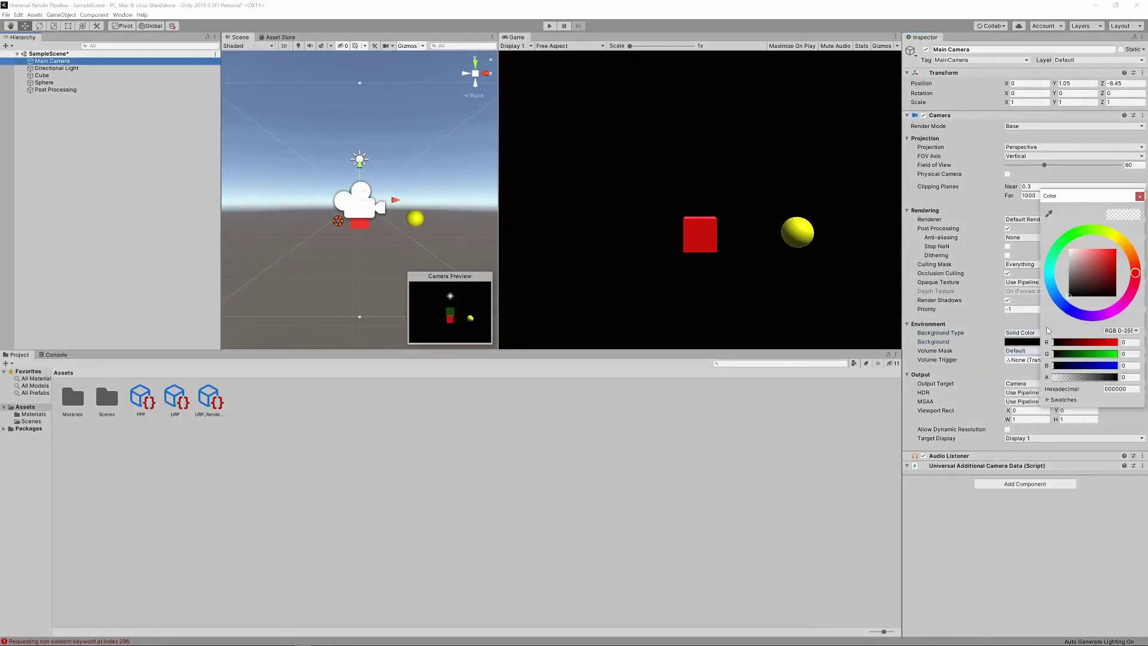
left_click(1139, 197)
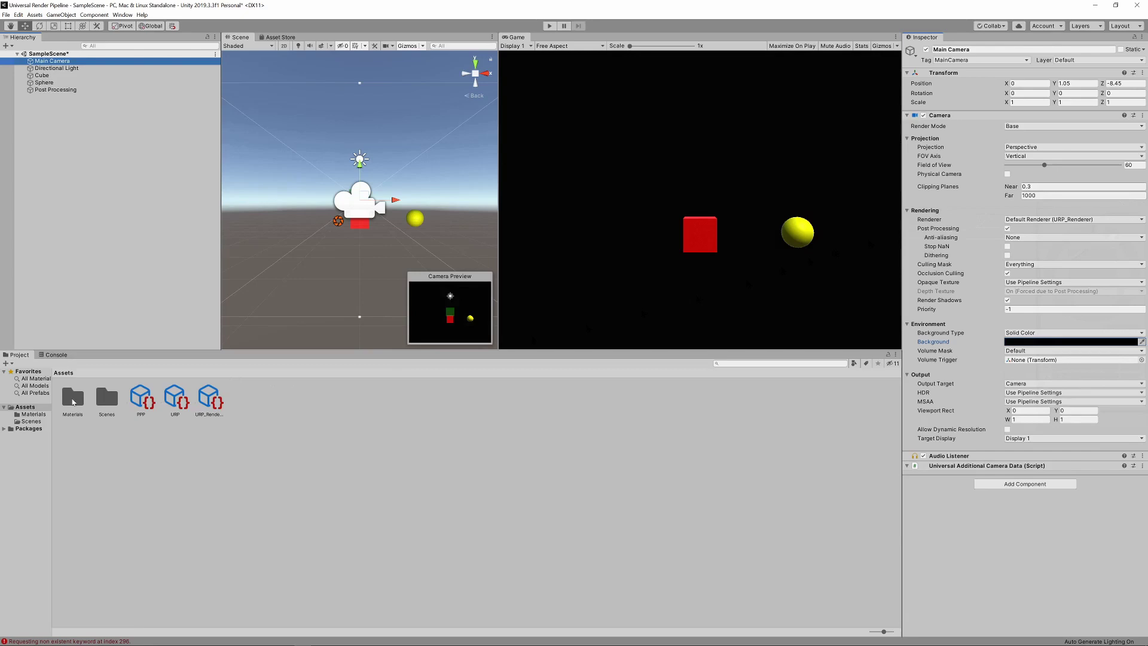
Enable emission on the Sphere material in the Materials folder with a bright yellow HDR color at intensity 1.
double_click(73, 398)
left_click(111, 403)
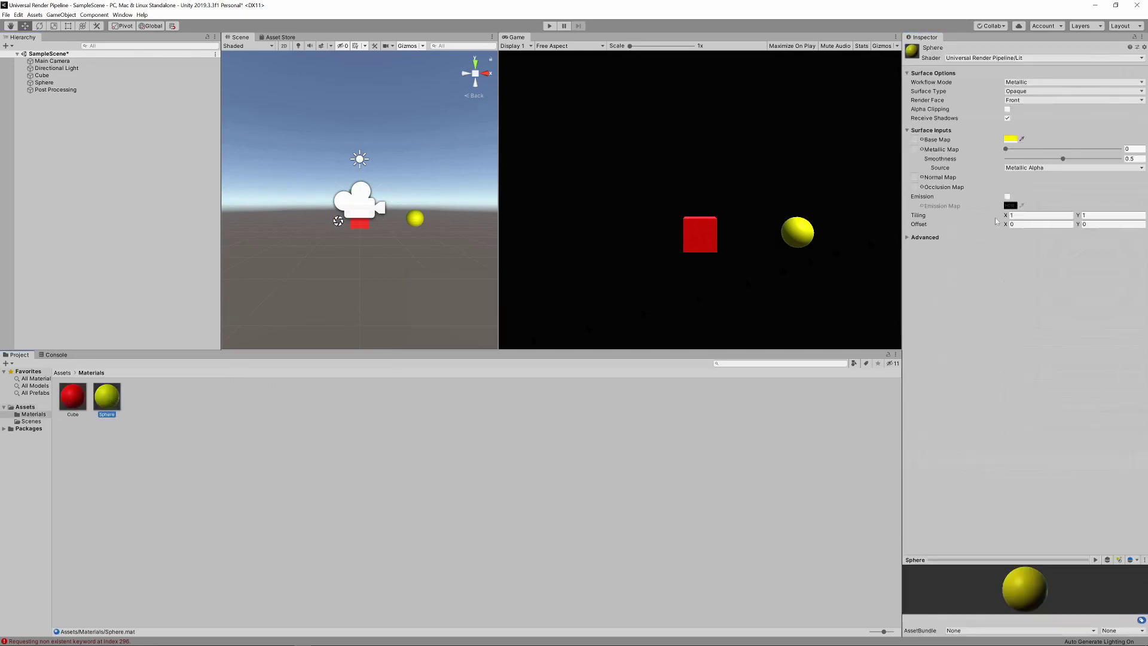
left_click(1006, 196)
left_click(1010, 205)
mouse_move(1128, 246)
left_mouse_down()
mouse_move(1118, 236)
mouse_move(1117, 248)
left_mouse_up()
left_click(1111, 399)
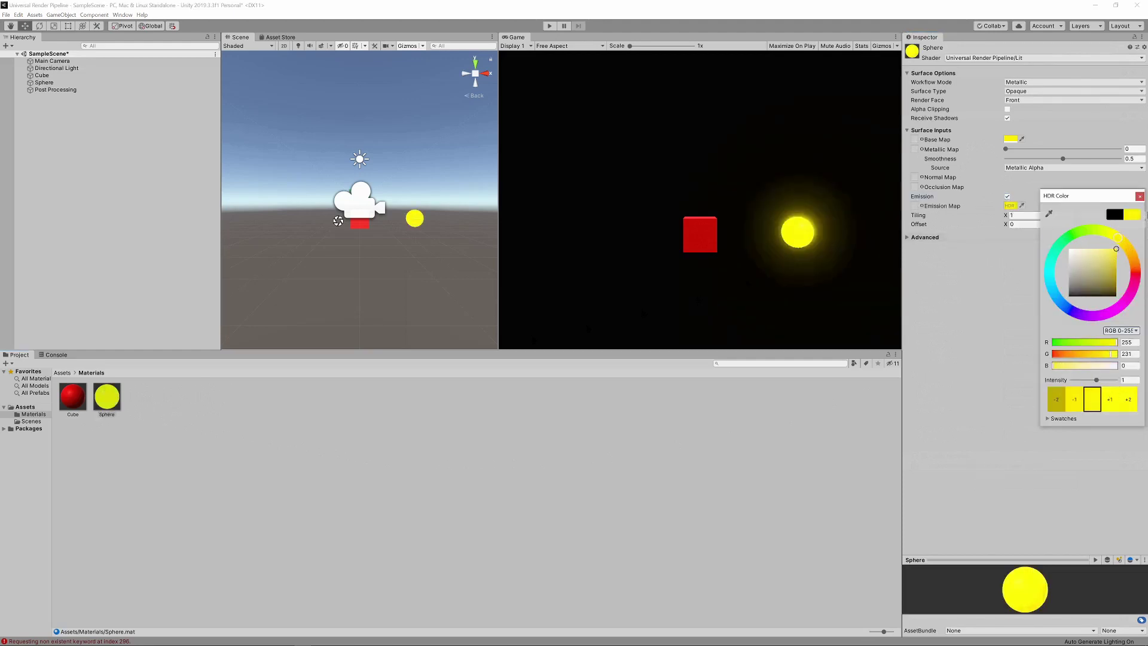
left_click(1140, 196)
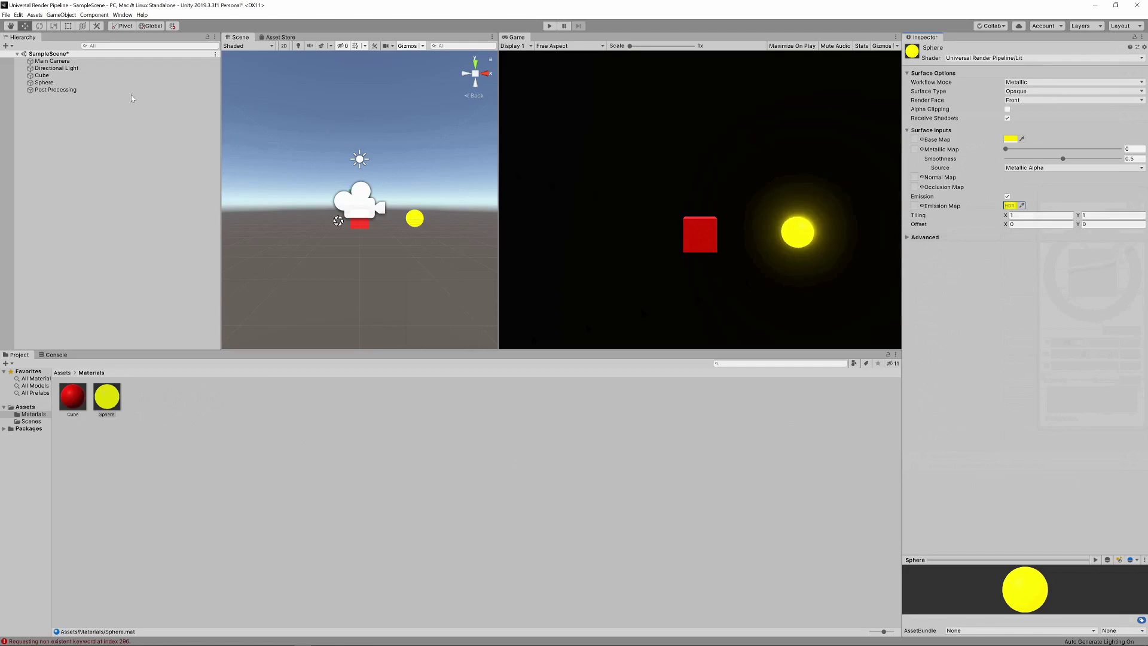
Try Y rotations of 30, 90 and -90 on the Directional Light, and return it to -30.
left_click(58, 69)
left_click(1075, 92)
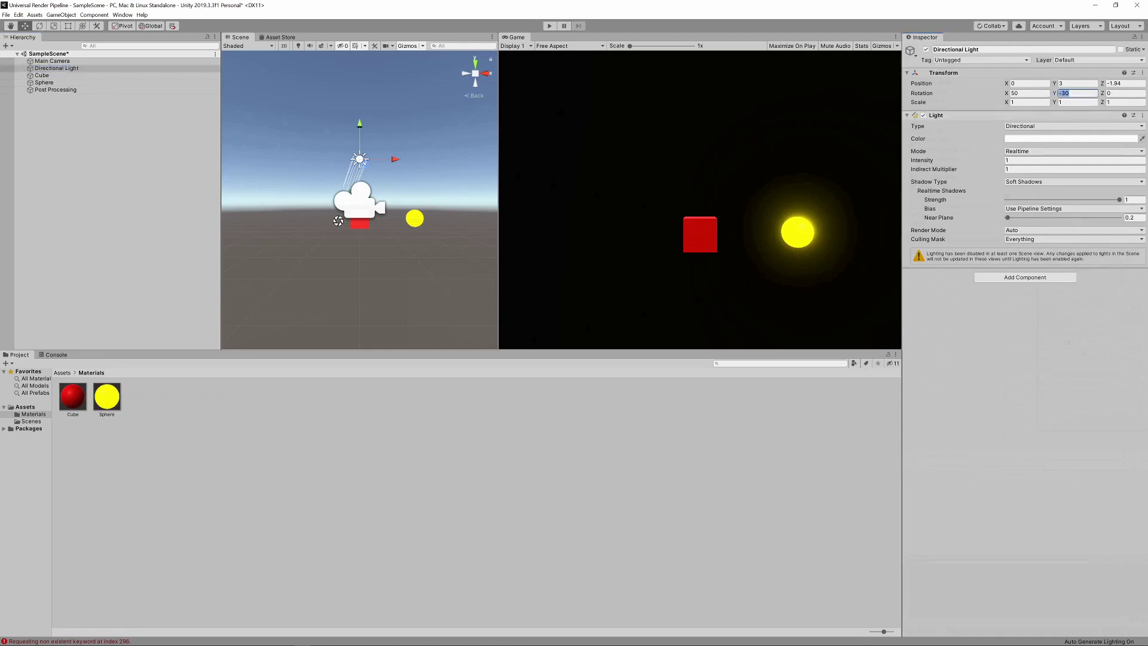
type("30")
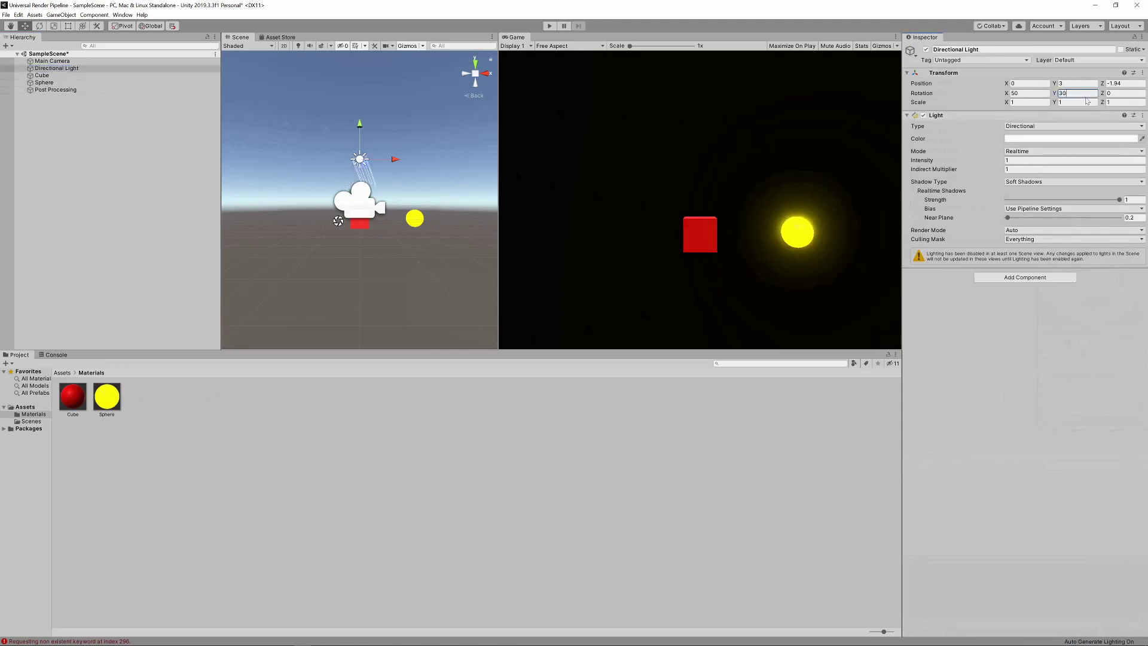
key("BackSpace")
key("BackSpace")
type("90")
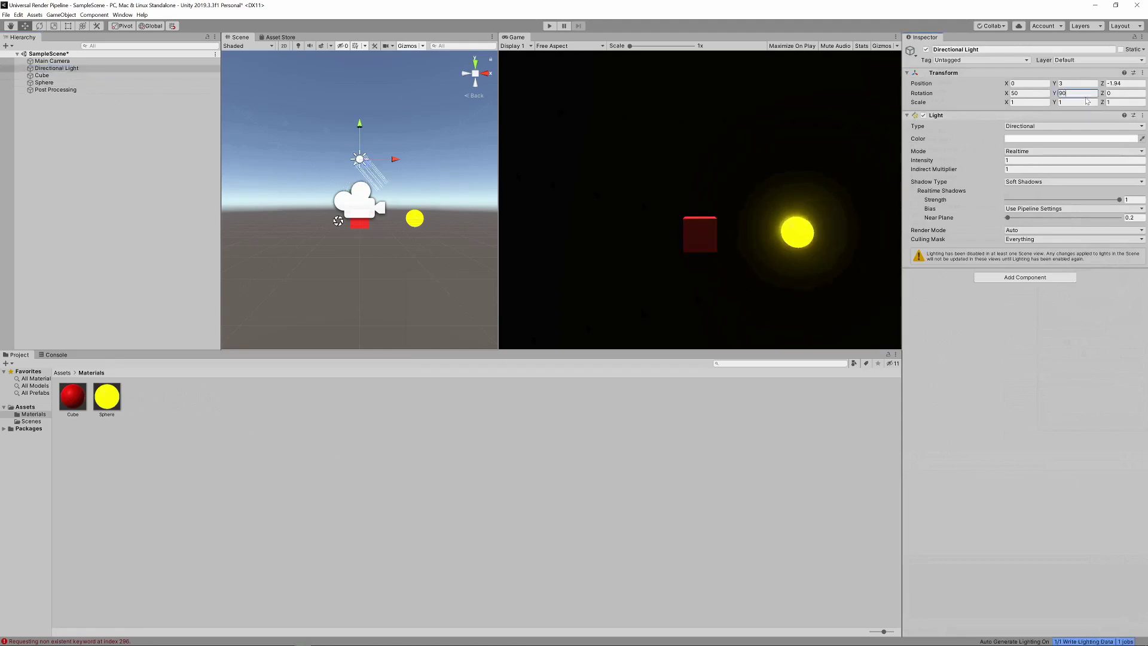
key("BackSpace")
key("BackSpace")
type("-3")
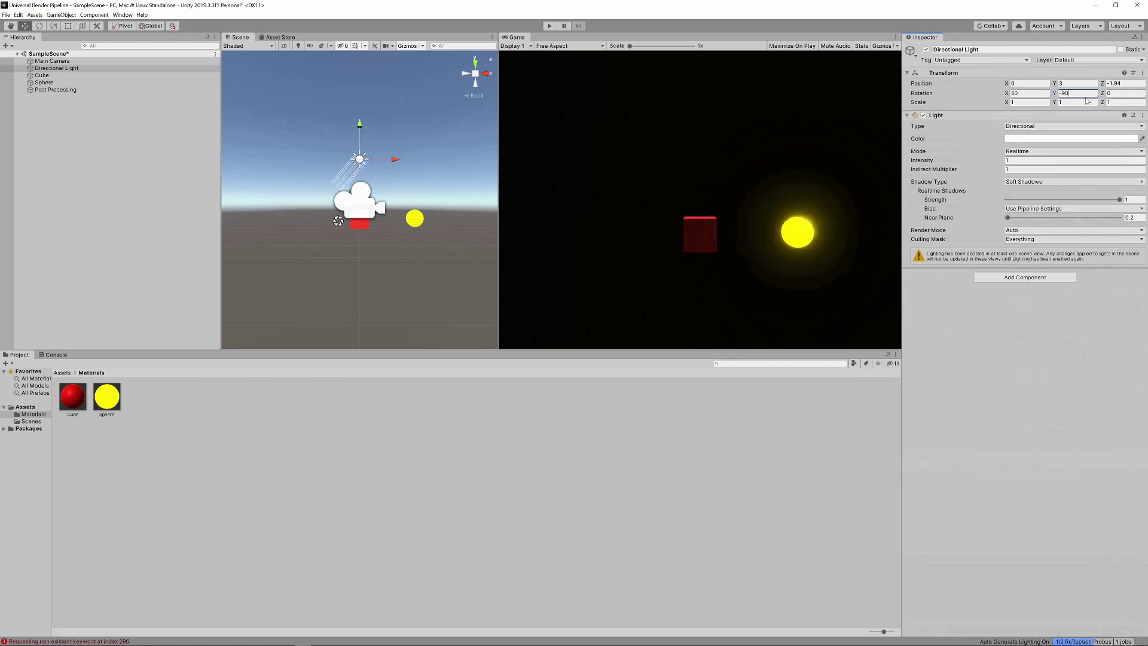
type("0")
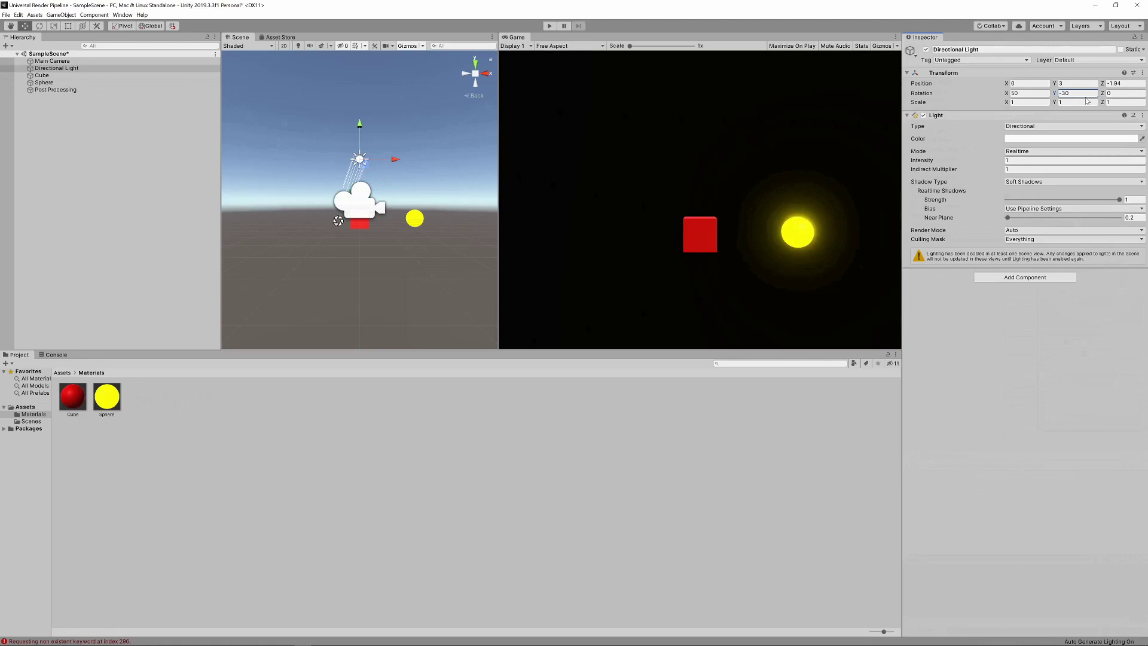
Search the Package Manager for "shader" to check whether the Shader Graph package is installed.
left_click(122, 14)
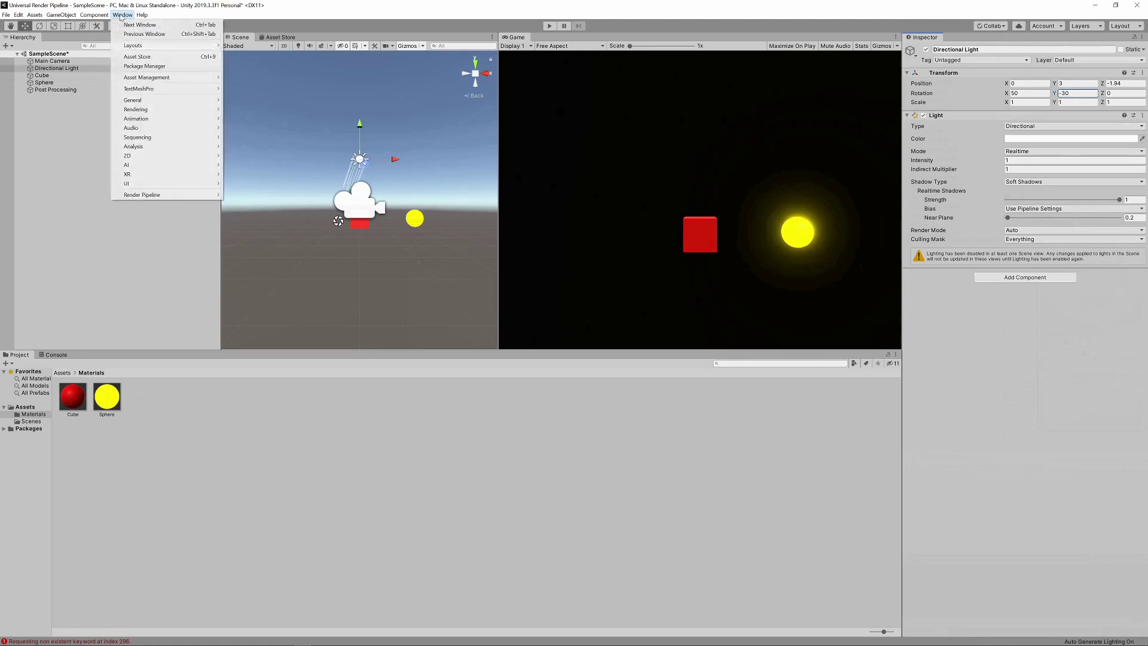
left_click(148, 67)
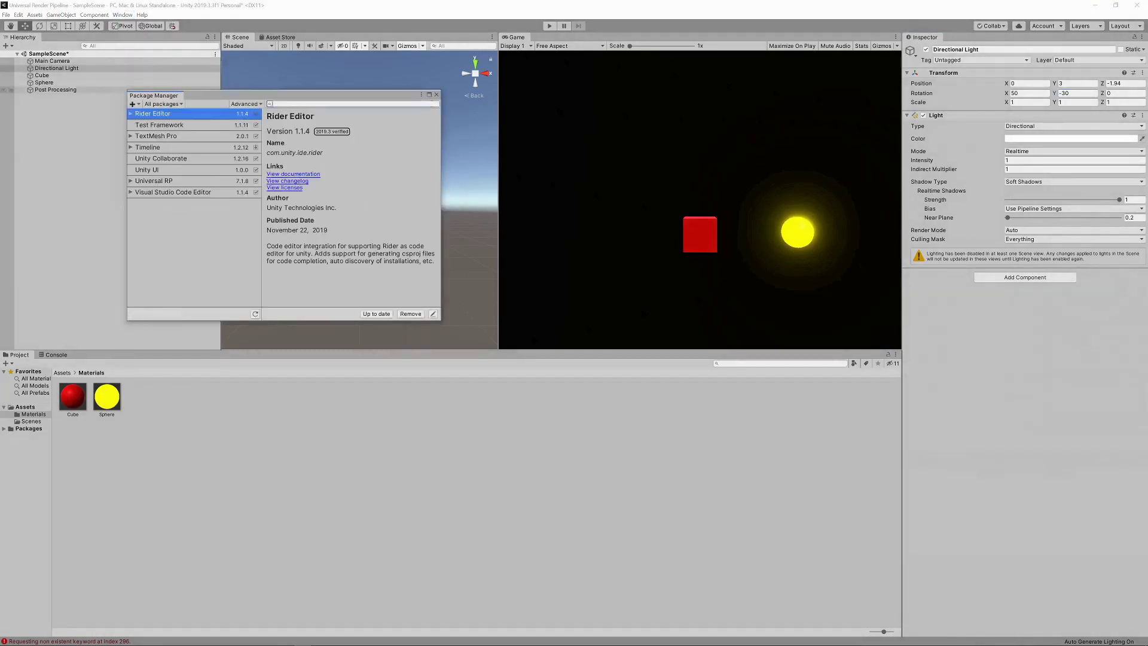
type("shader")
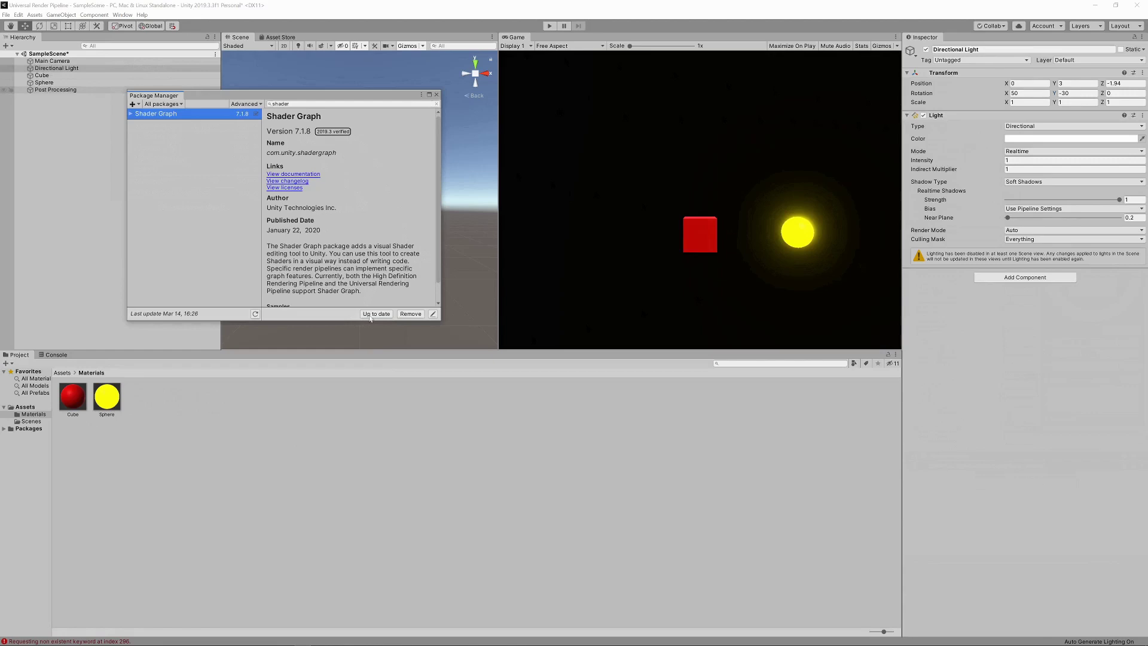
left_click(437, 94)
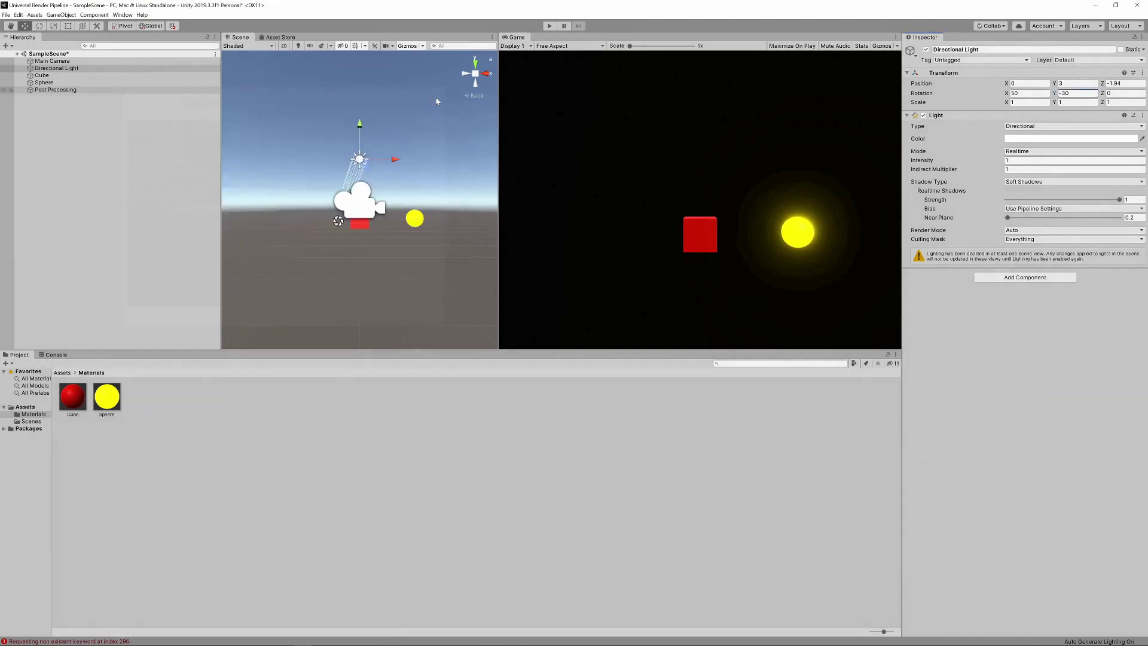
Create a PBR Graph shader named Glow in the Materials folder.
left_click(223, 443)
right_click(158, 406)
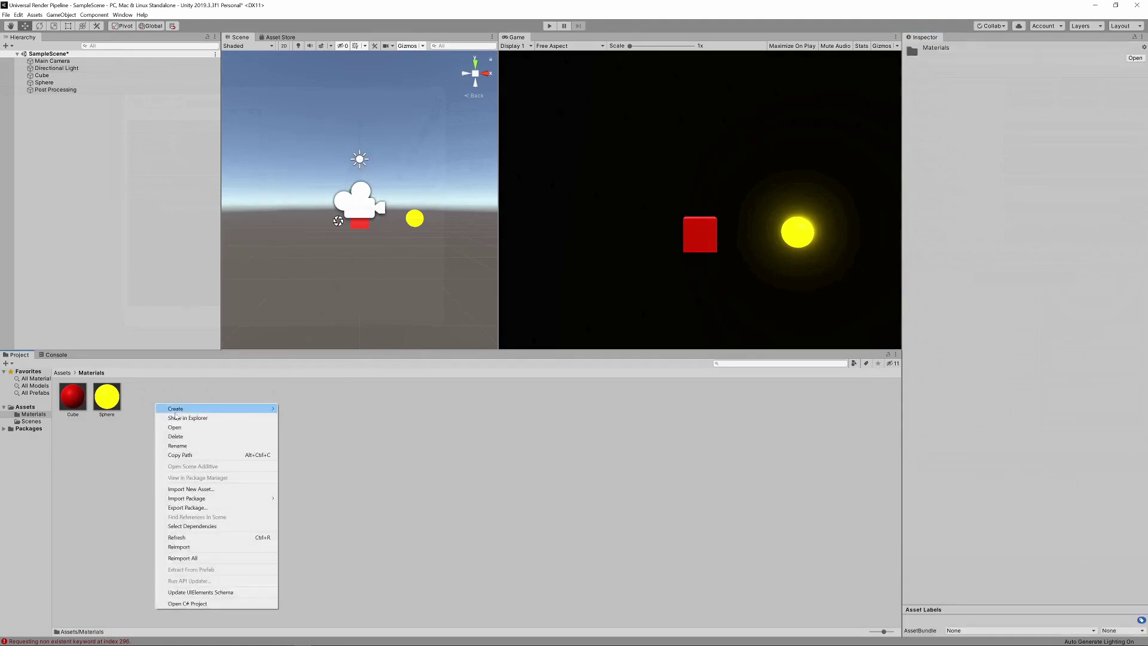
mouse_move(175, 410)
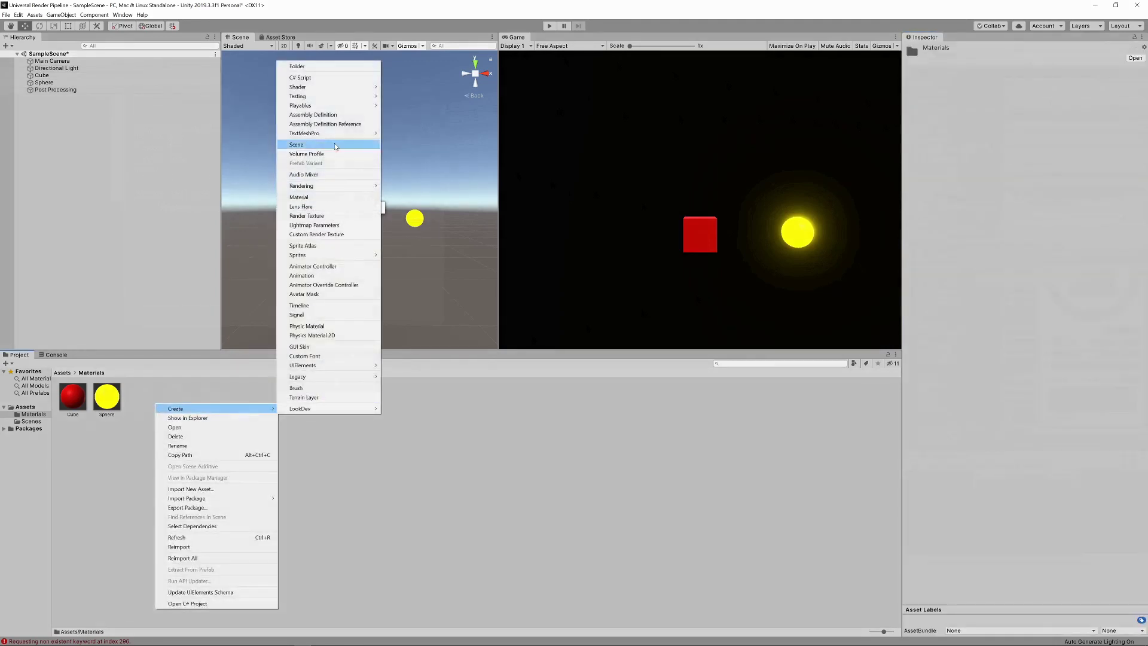
mouse_move(376, 87)
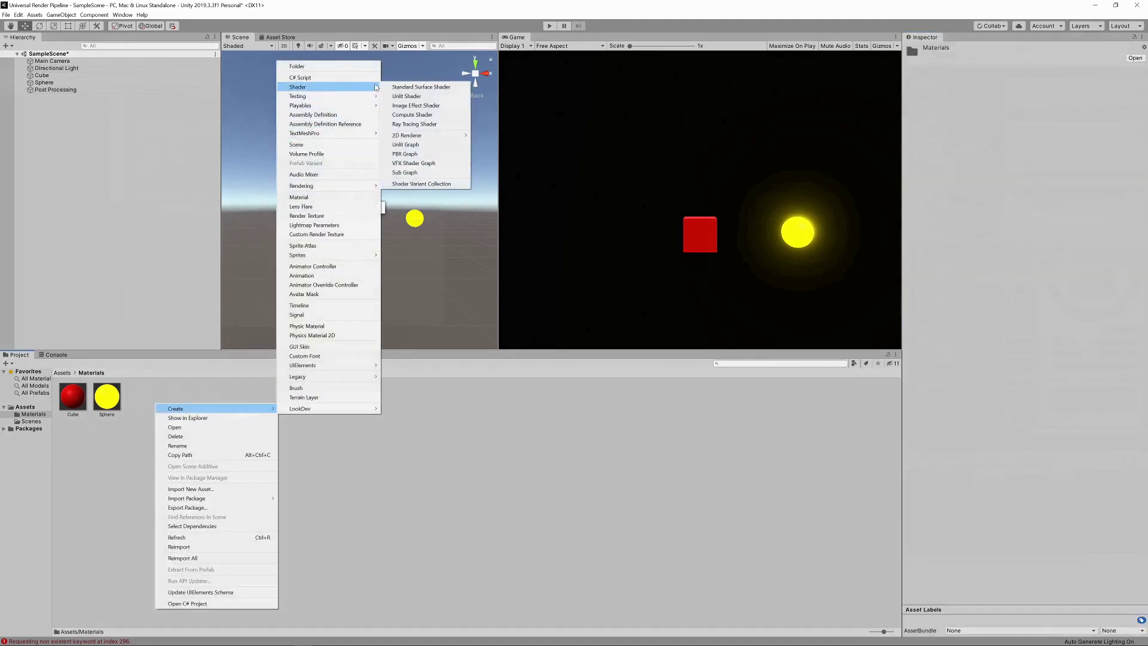
left_click(425, 154)
type("Glow")
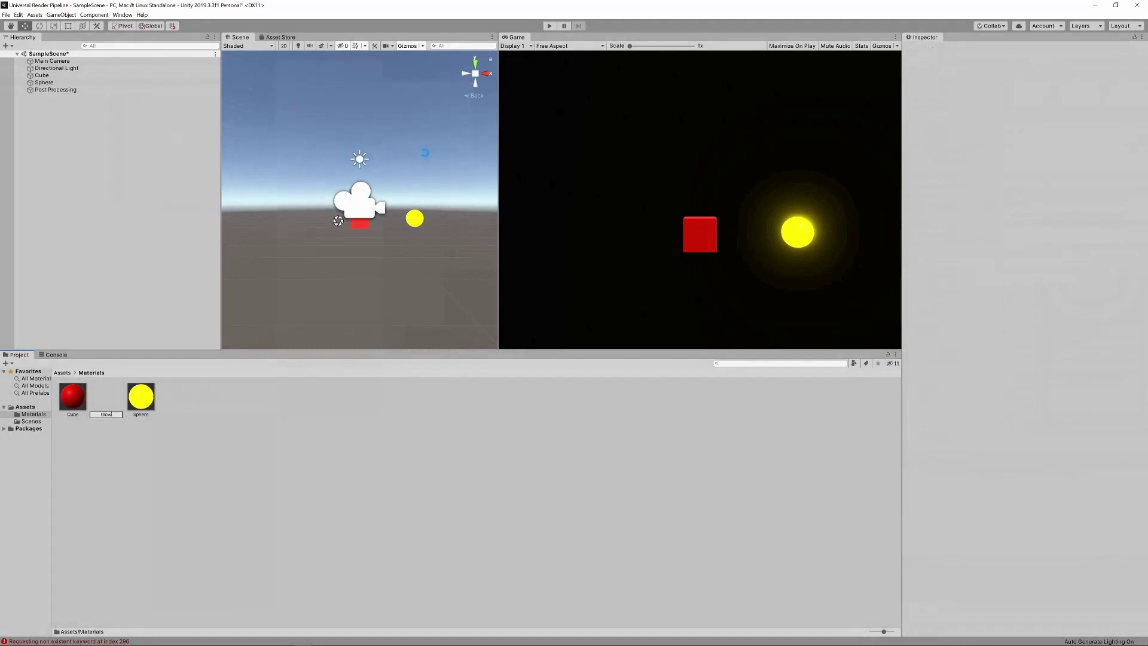
key("Return")
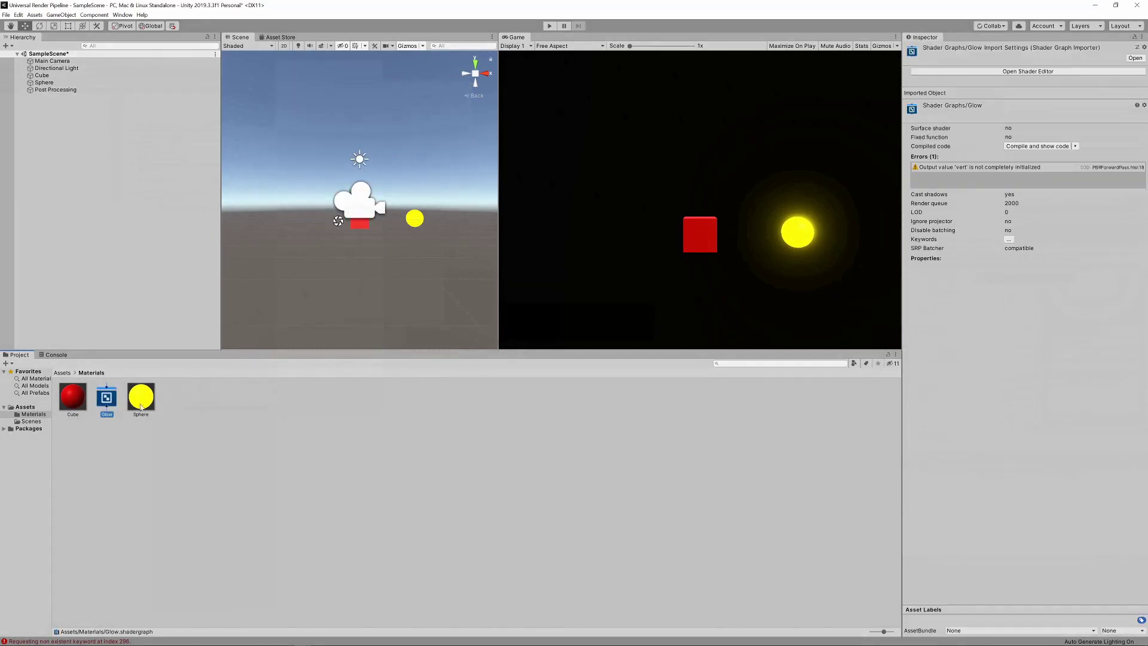
Open the Glow shader graph in a maximized editor and move the PBR Master node toward the middle of the graph.
double_click(107, 404)
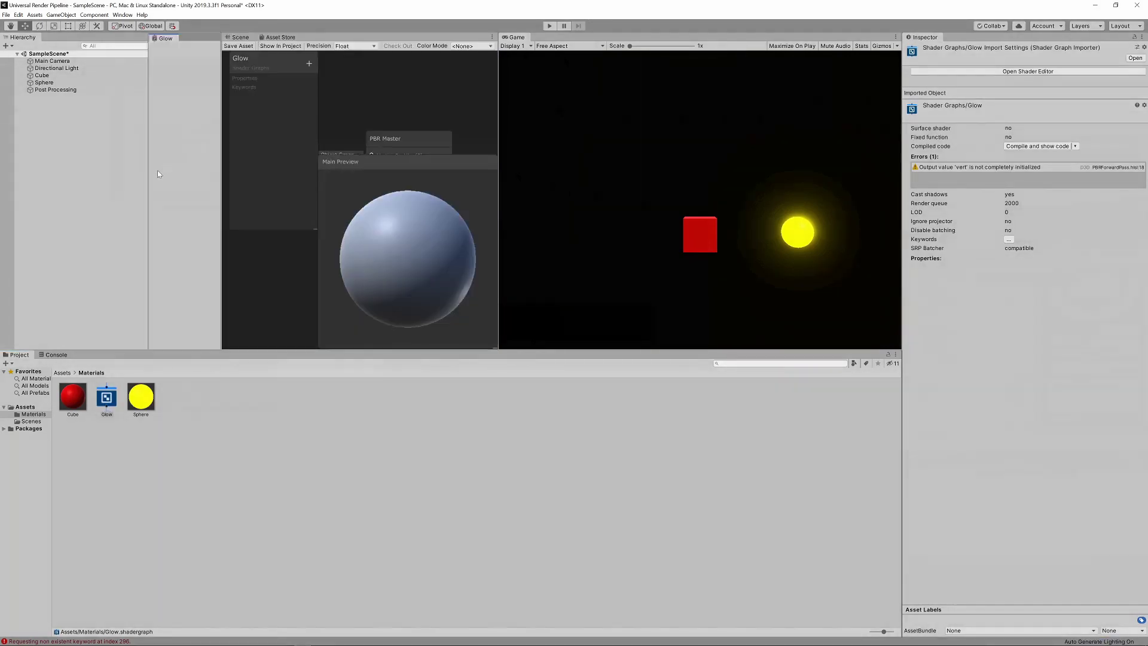
left_click_drag(159, 174, 112, 209)
left_click(269, 59)
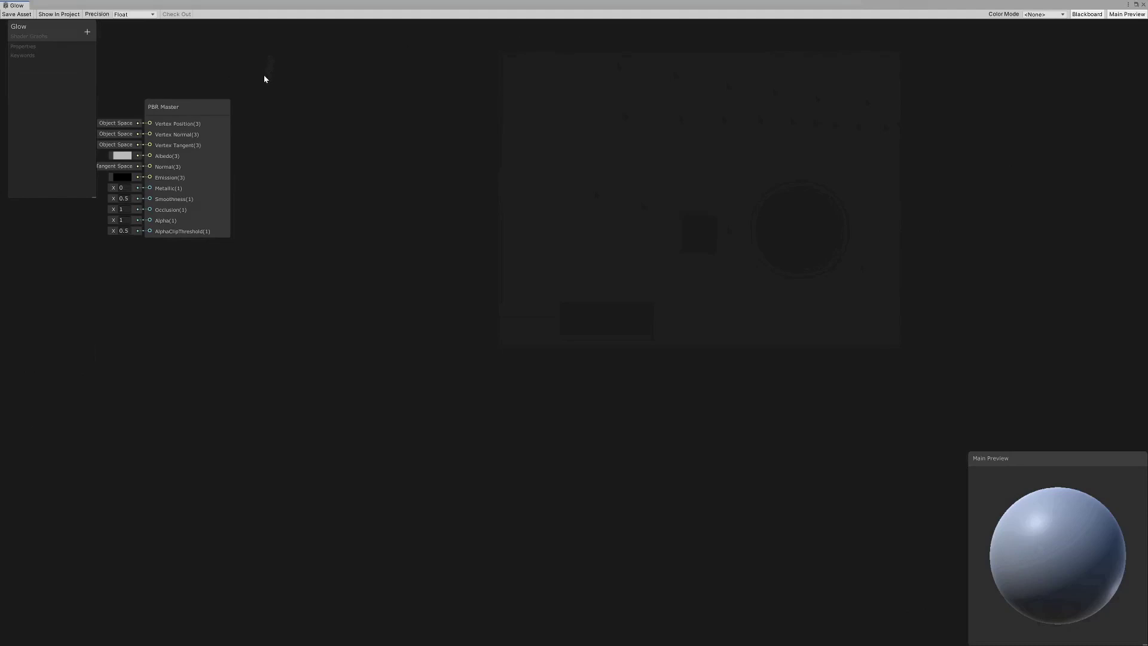
left_click_drag(210, 108, 490, 211)
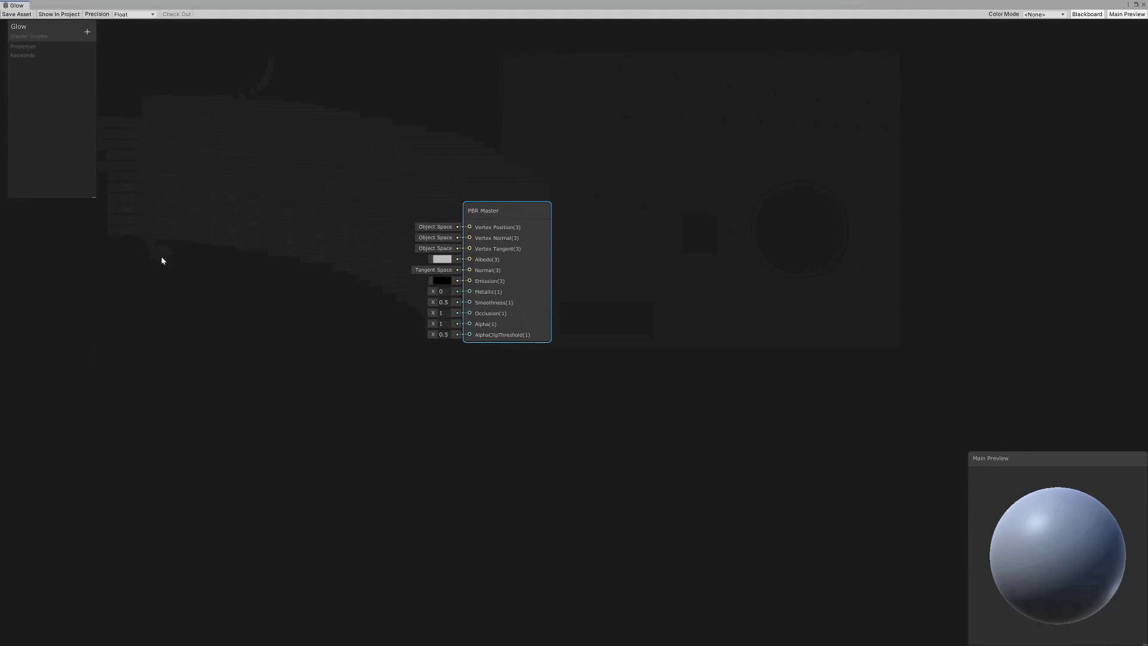
Add two Color nodes to the graph, one below the other, on the input side of the PBR Master node.
right_click(199, 214)
left_click(217, 219)
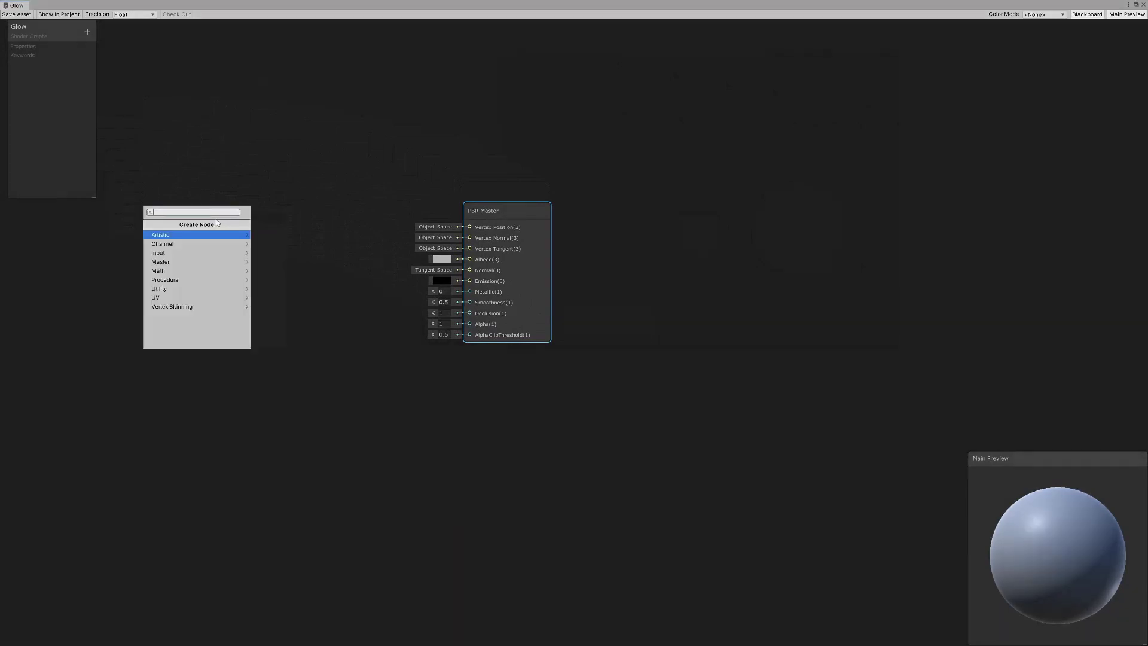
type("colo")
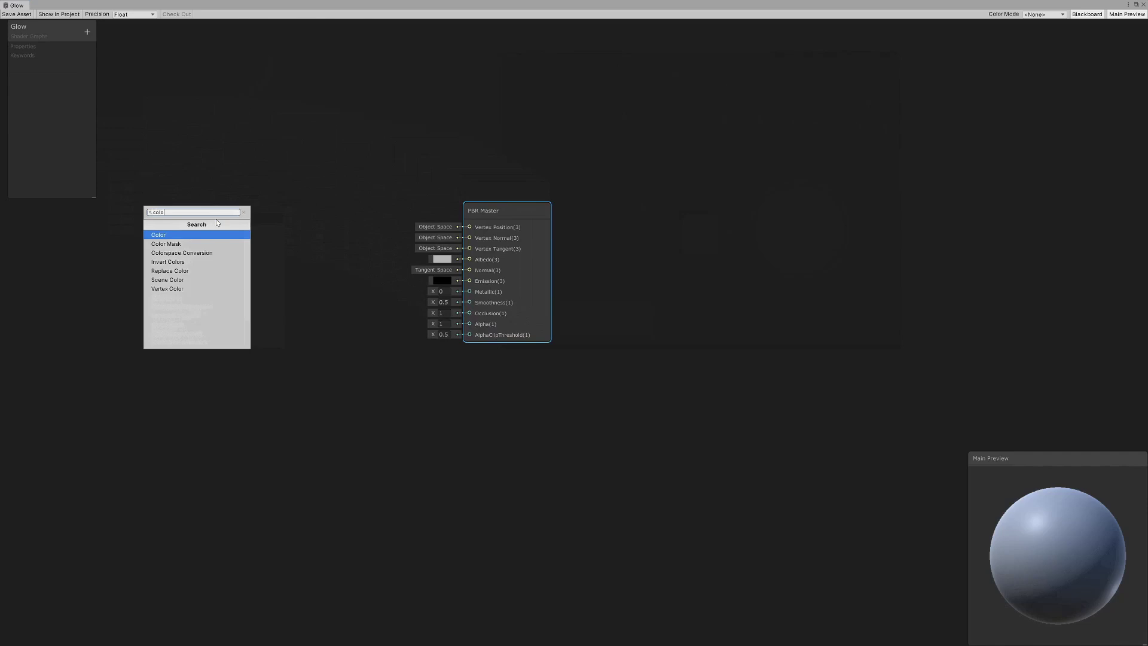
key("Return")
right_click(226, 341)
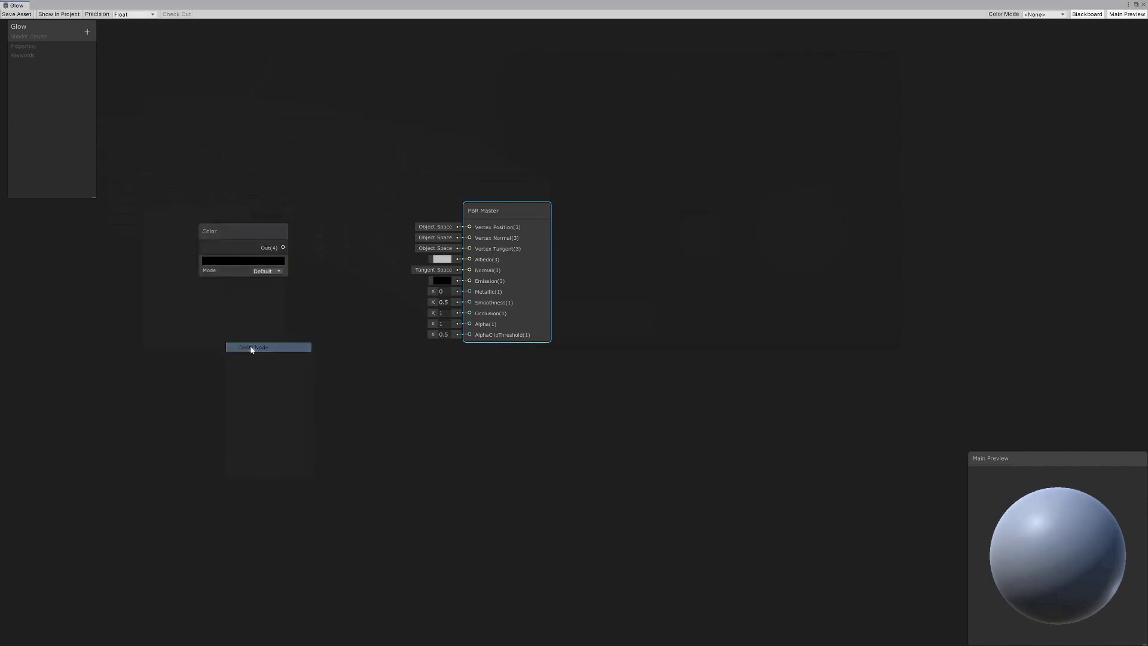
left_click(251, 348)
type("color")
key("Return")
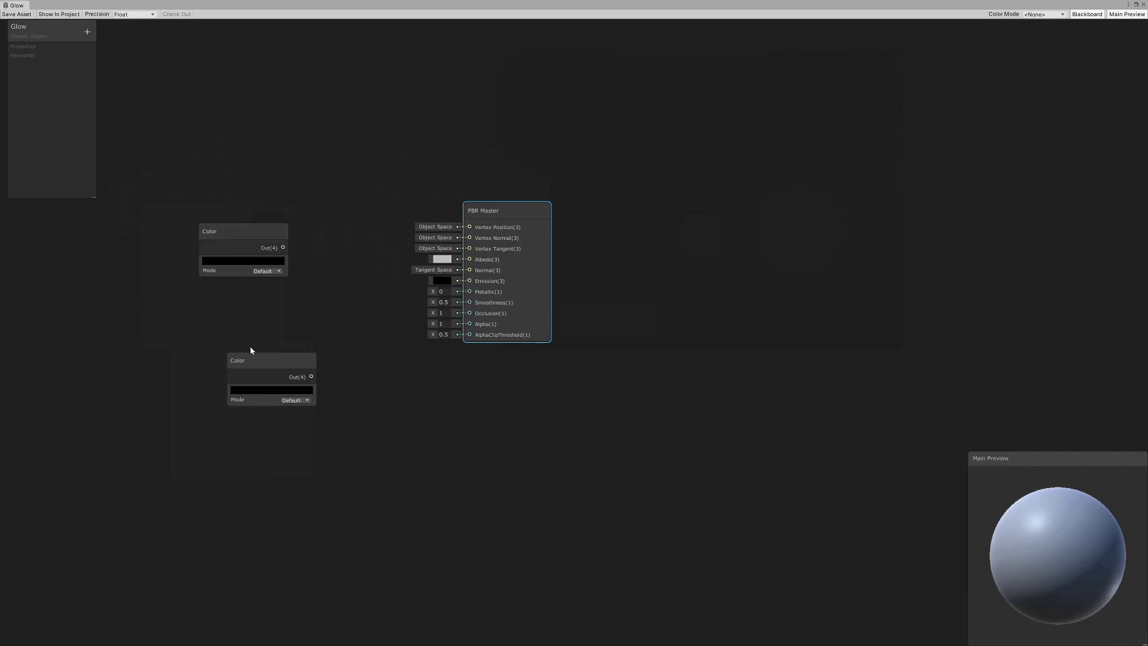
Add a Fresnel Effect node and a Multiply node to the graph, side by side below the PBR Master node.
right_click(389, 412)
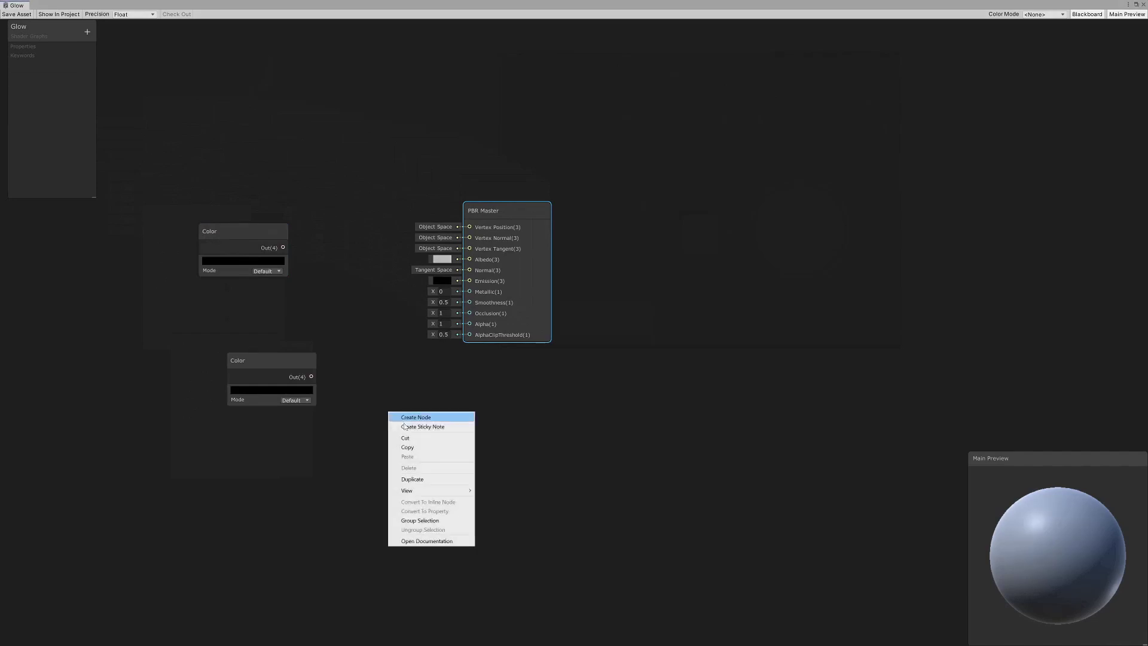
left_click(415, 418)
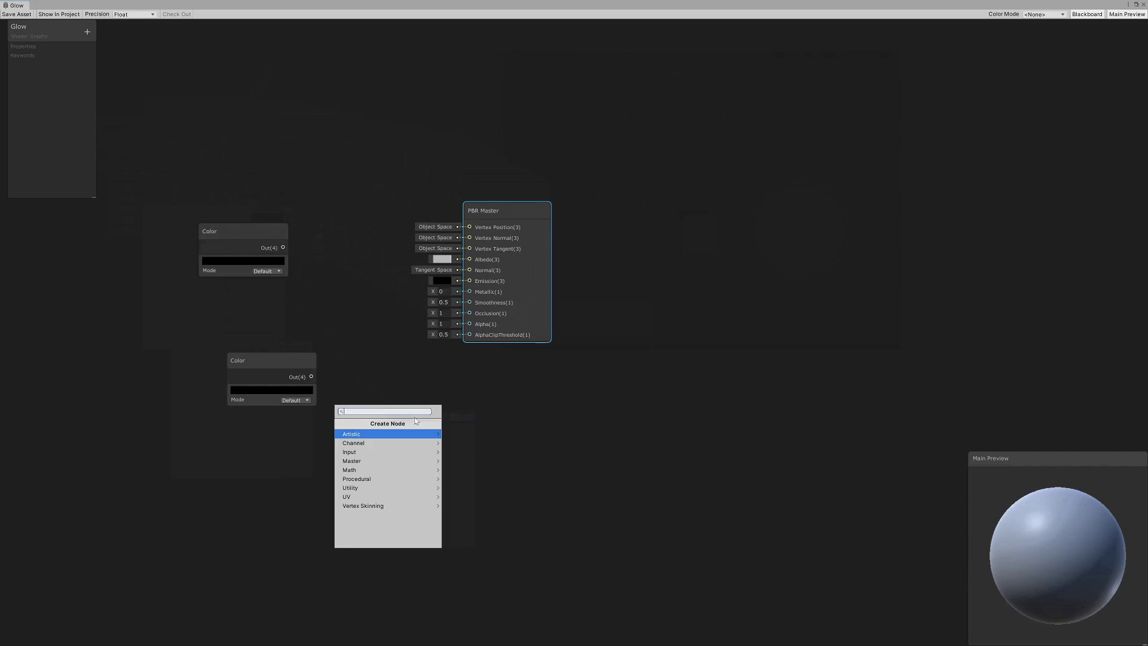
type("fres")
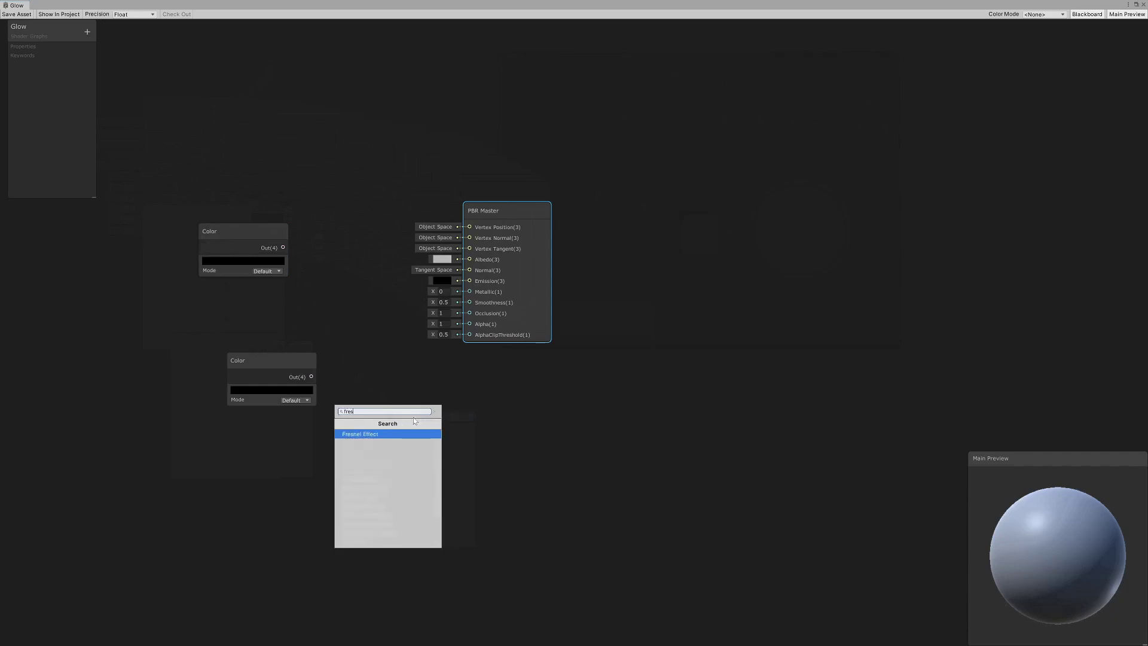
left_click(412, 434)
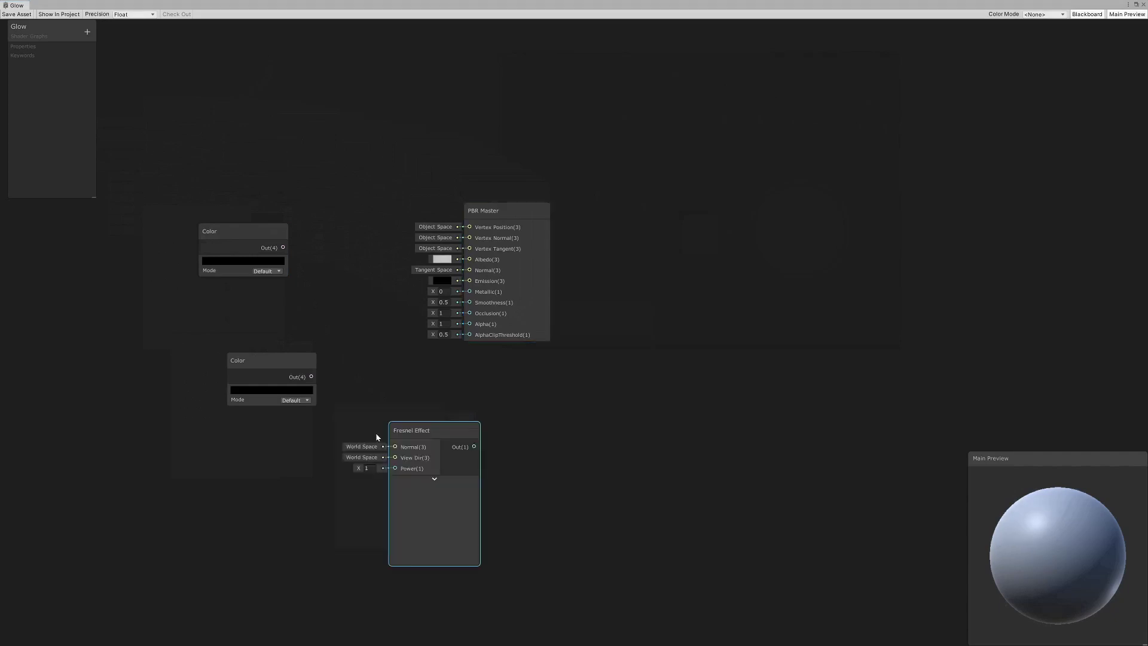
right_click(530, 437)
left_click(556, 437)
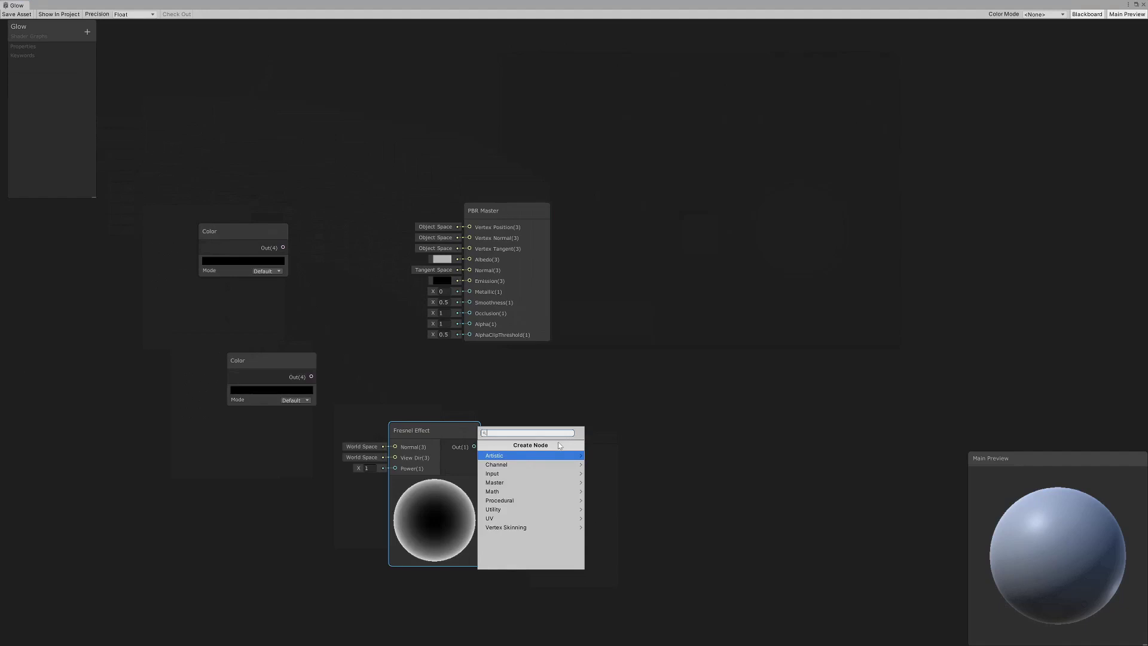
type("mult")
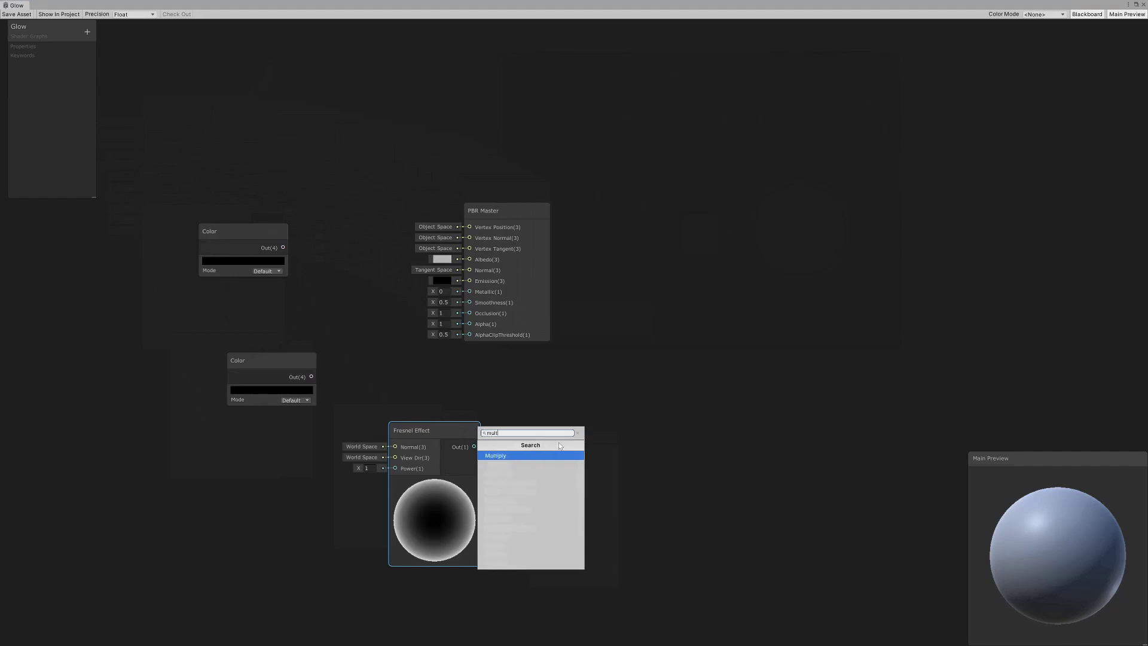
key("Return")
Arrange the graph with one Color node on top, the other above Fresnel Effect, Multiply beside them and PBR Master on the output side.
left_click_drag(252, 231, 290, 118)
left_click_drag(529, 205, 528, 185)
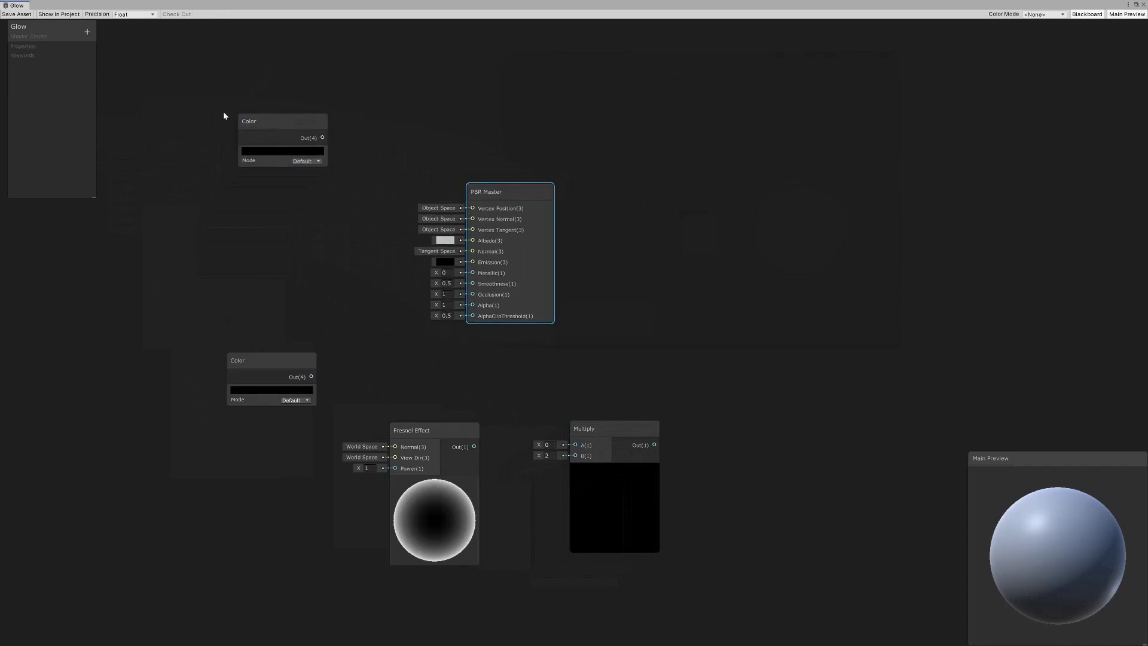
left_click_drag(284, 361, 202, 287)
left_click_drag(417, 432, 171, 378)
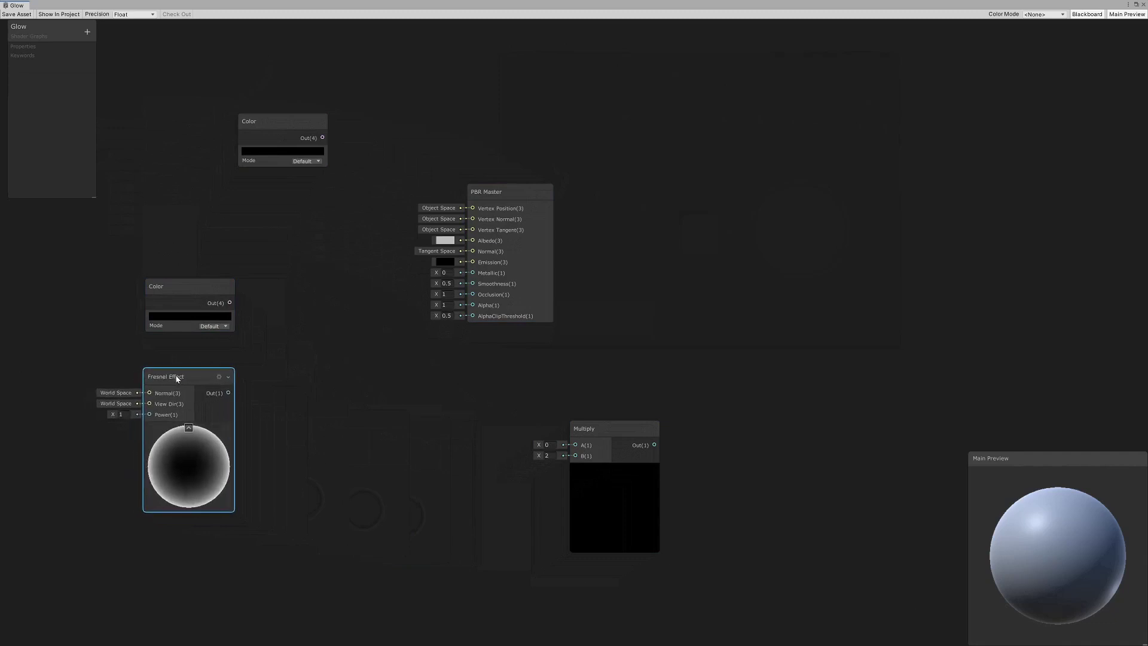
left_click(616, 461)
left_click_drag(605, 430, 323, 333)
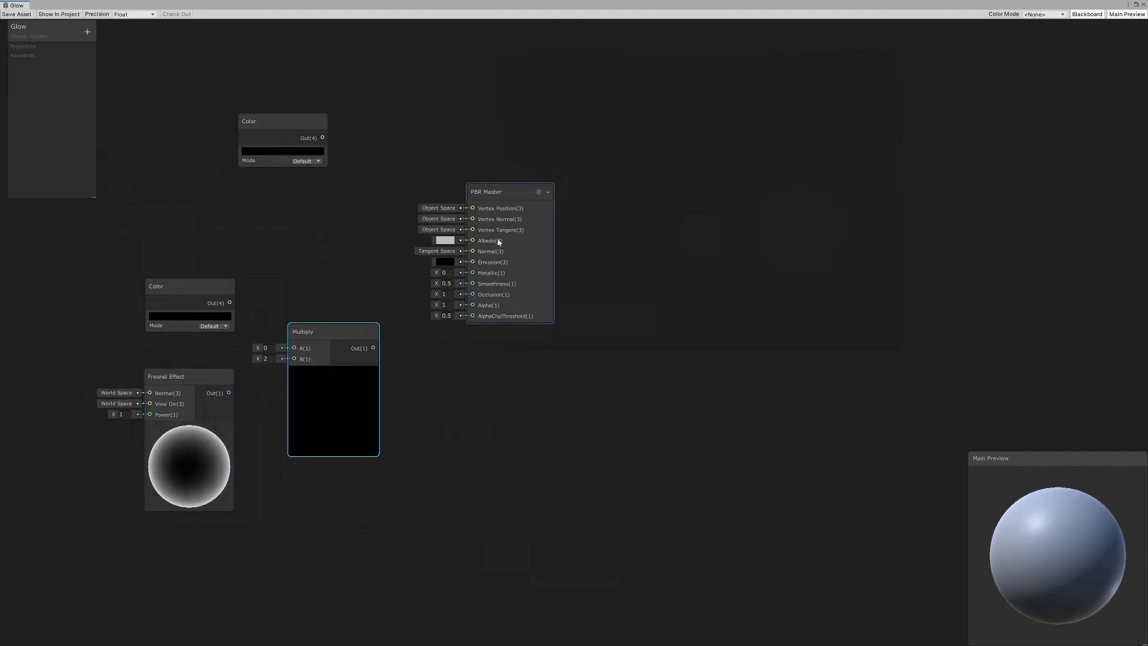
left_click_drag(505, 192, 567, 191)
Set the upper Color node to HDR mode with a yellow of RGB 255, 214, 0 and intensity 1.
left_click(312, 160)
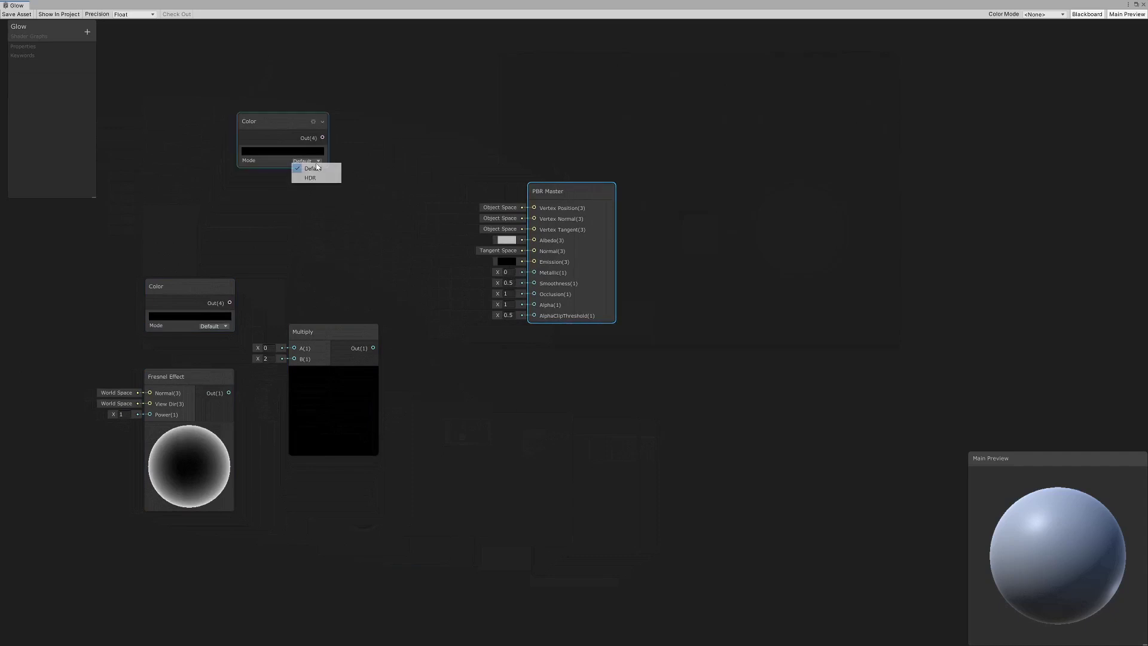
left_click(308, 178)
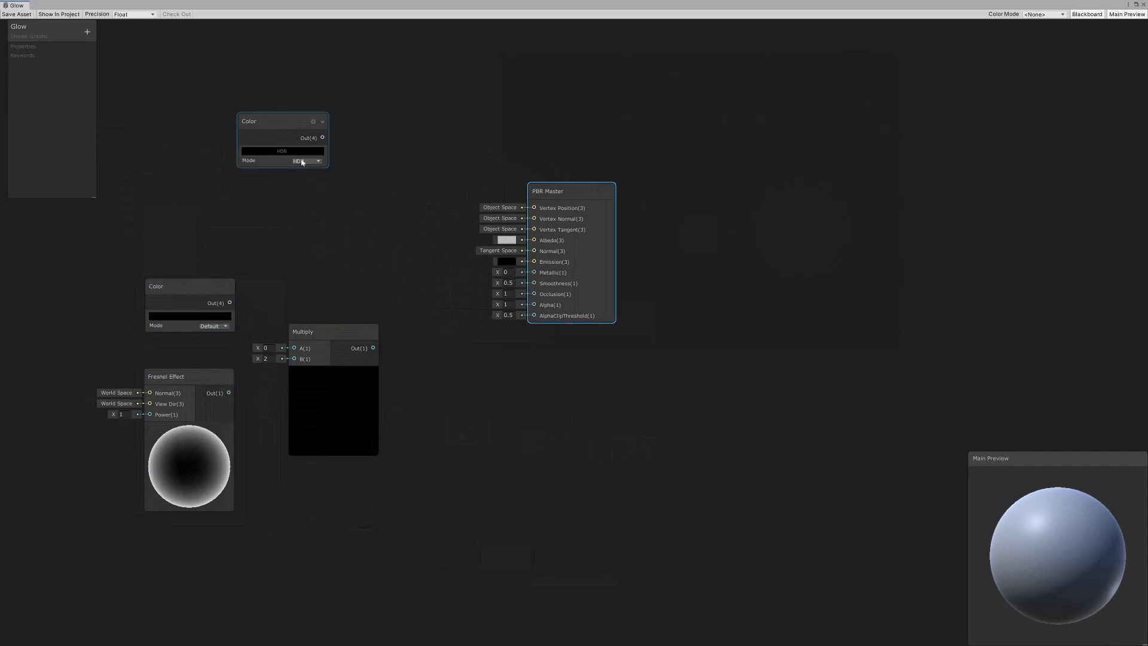
left_click(291, 154)
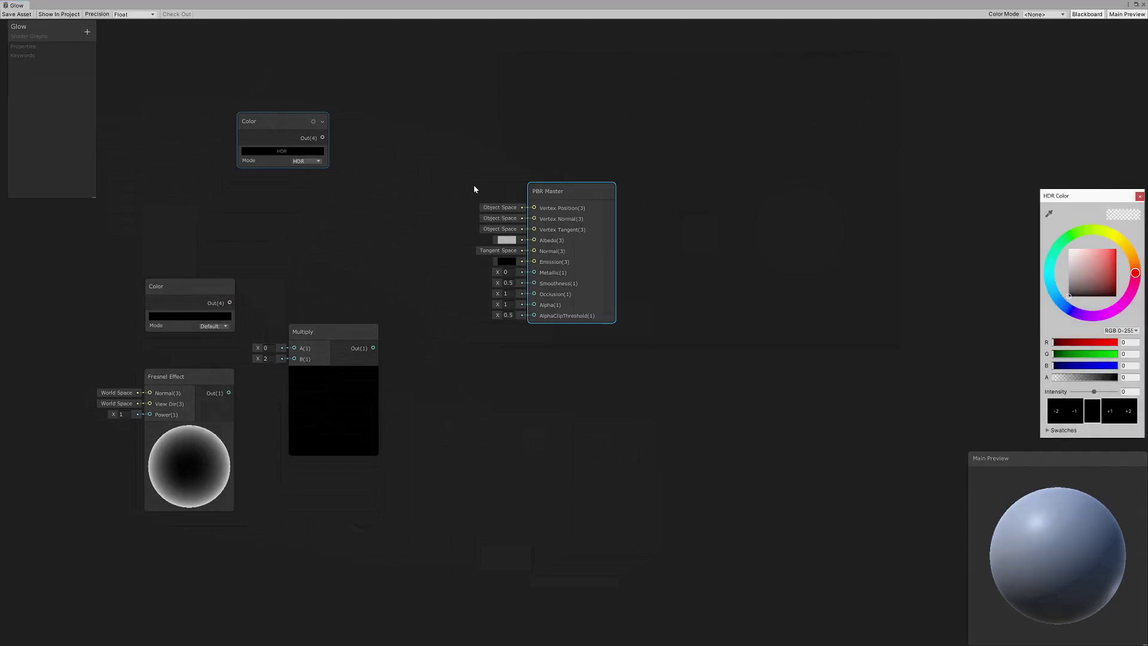
left_click(1121, 244)
left_click(1114, 251)
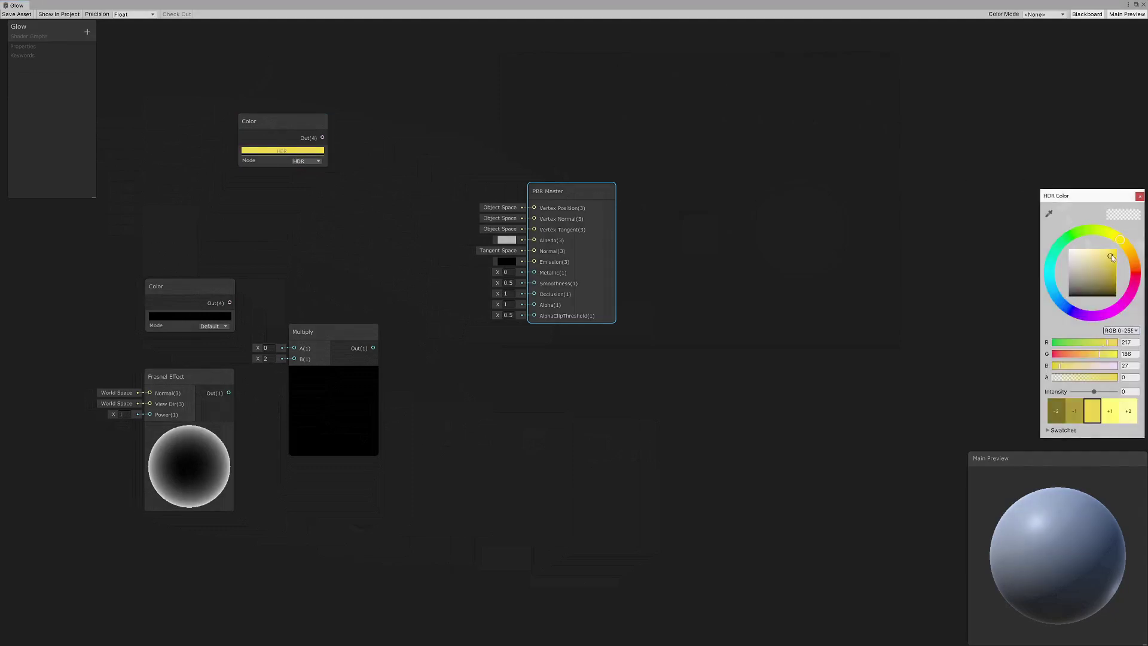
left_click(1110, 412)
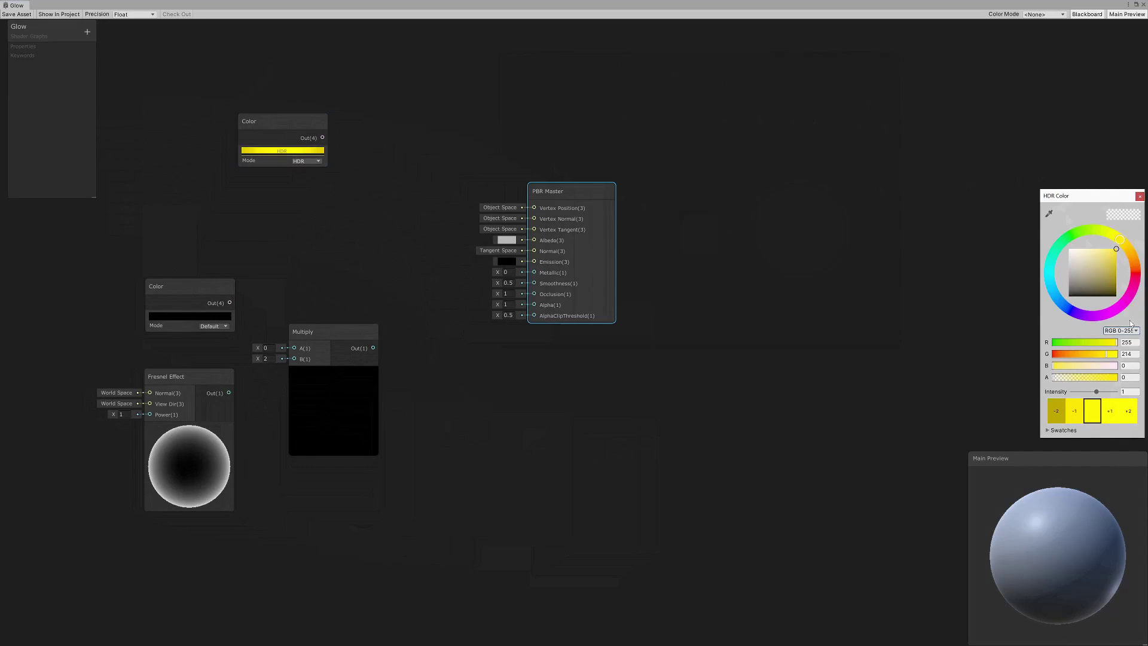
left_click(1140, 197)
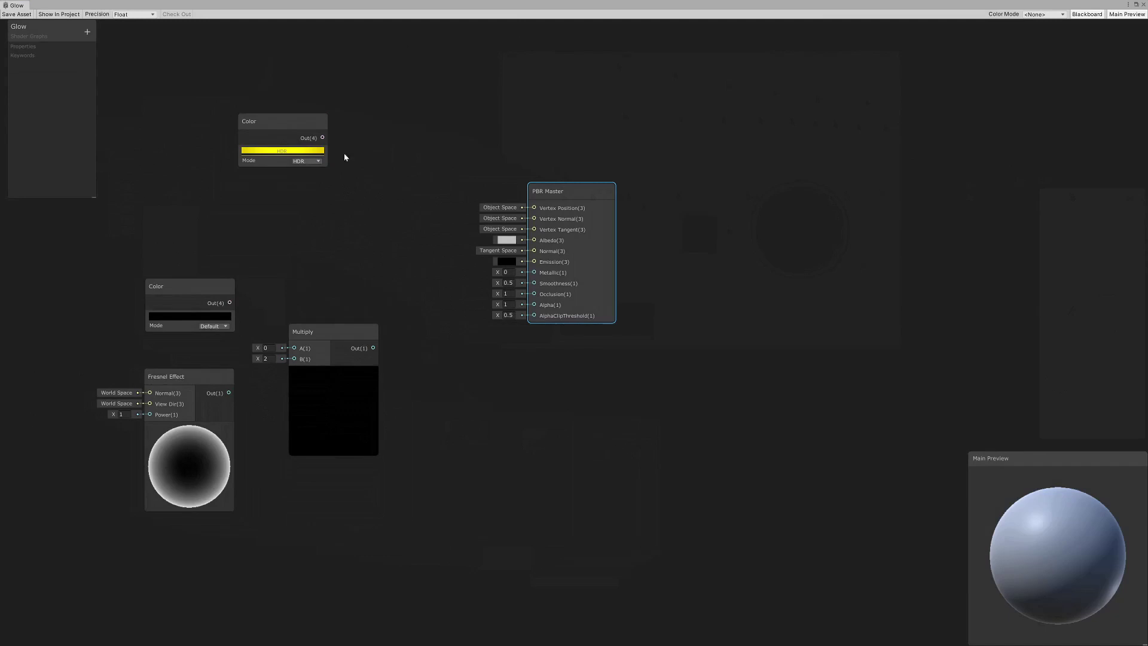
Connect the upper Color to the PBR Master's Albedo, and feed the lower Color and Fresnel Effect into Multiply's A and B inputs.
left_click_drag(323, 138, 534, 240)
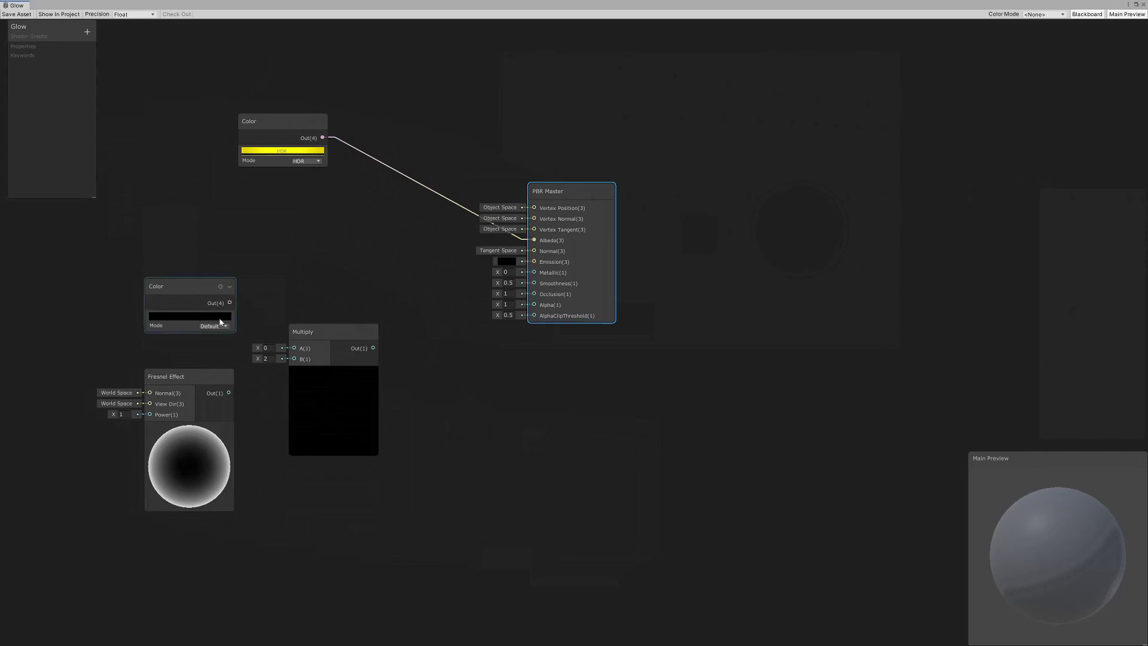
left_click_drag(230, 303, 294, 352)
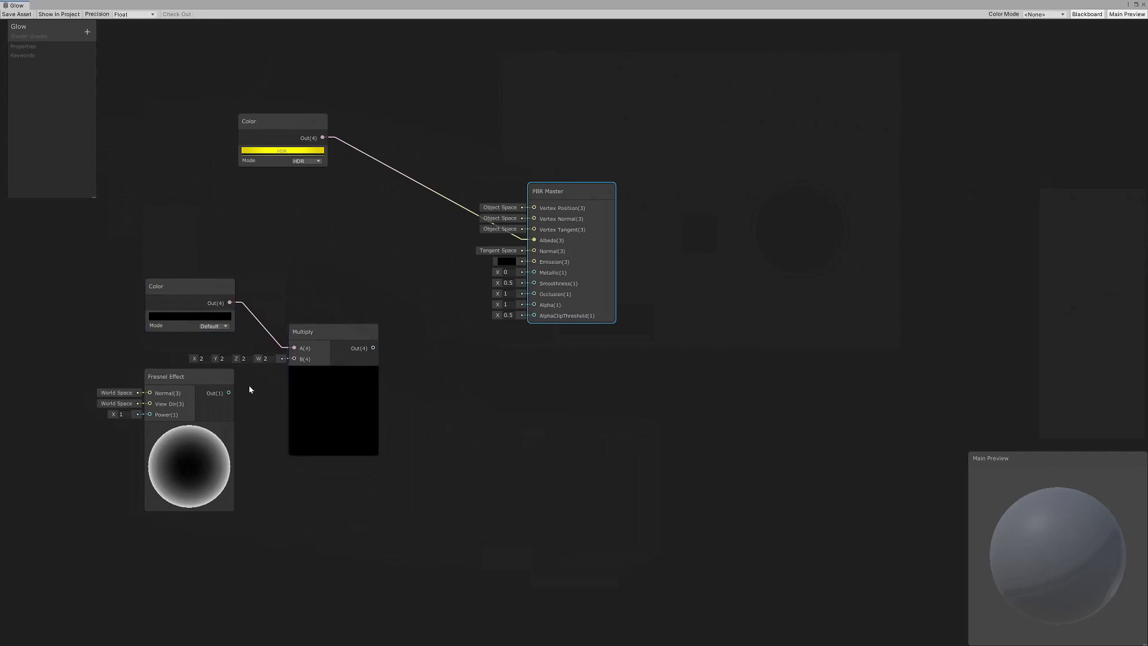
left_click_drag(229, 393, 294, 359)
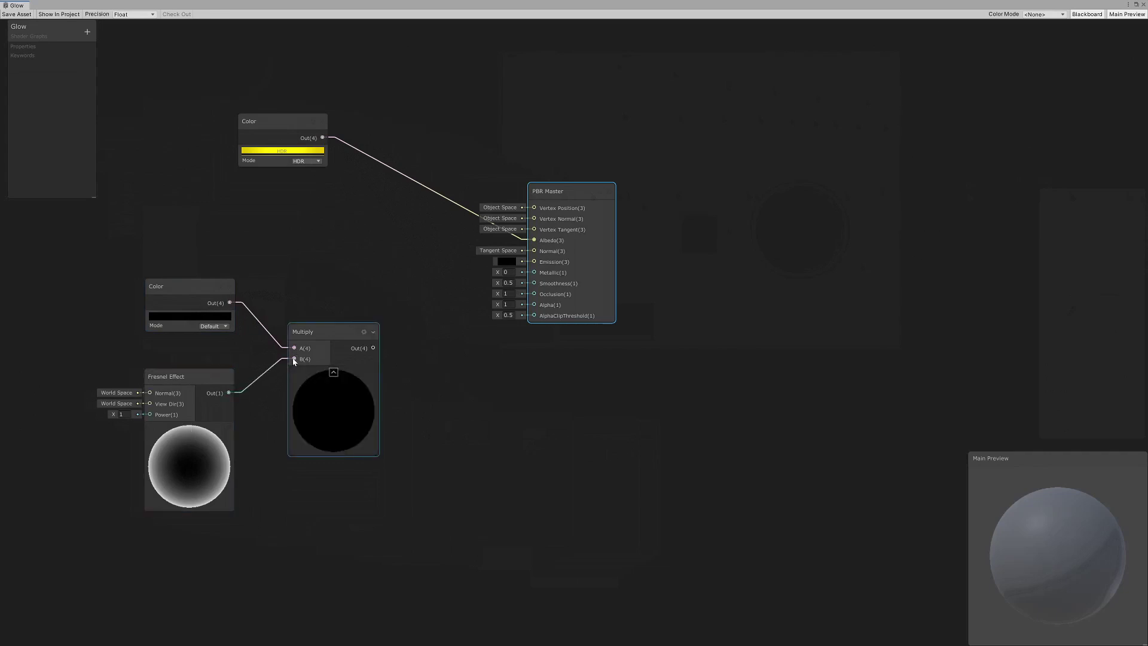
Set the lower Color node to HDR mode with a bright yellow and raise its intensity by +1.
left_click(213, 325)
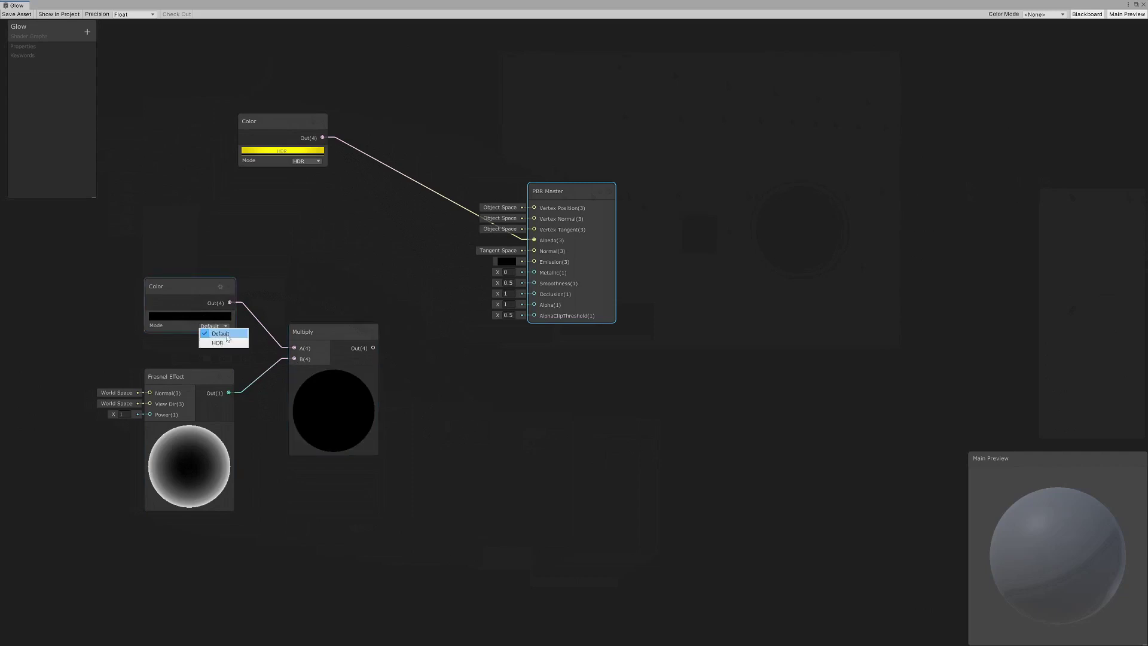
left_click(210, 334)
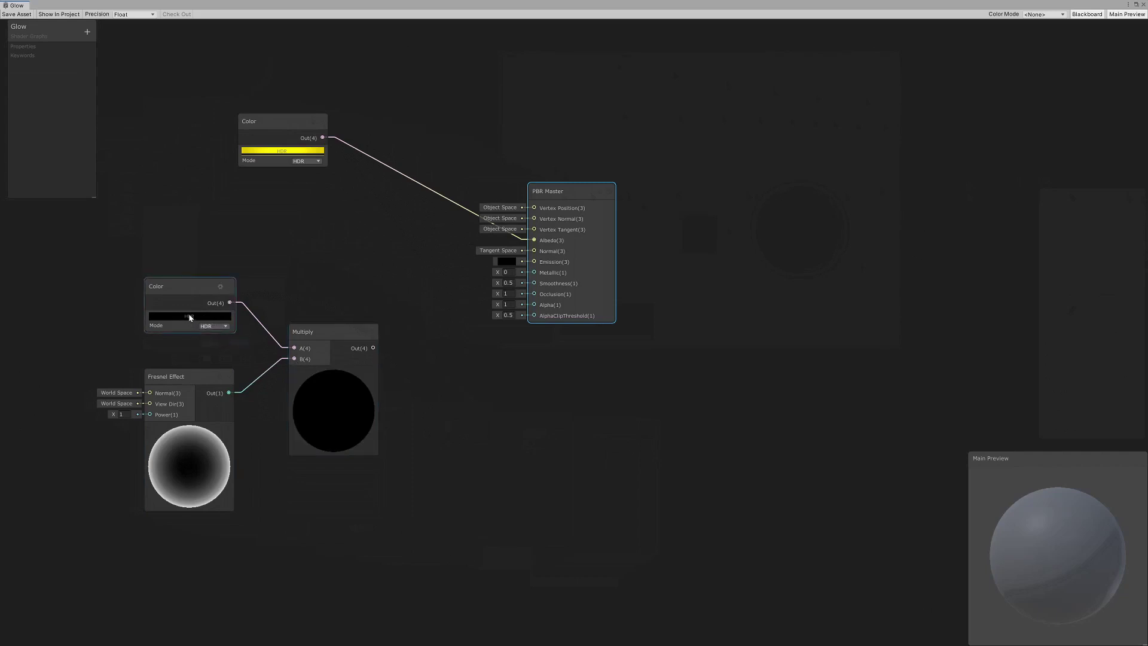
left_click(189, 316)
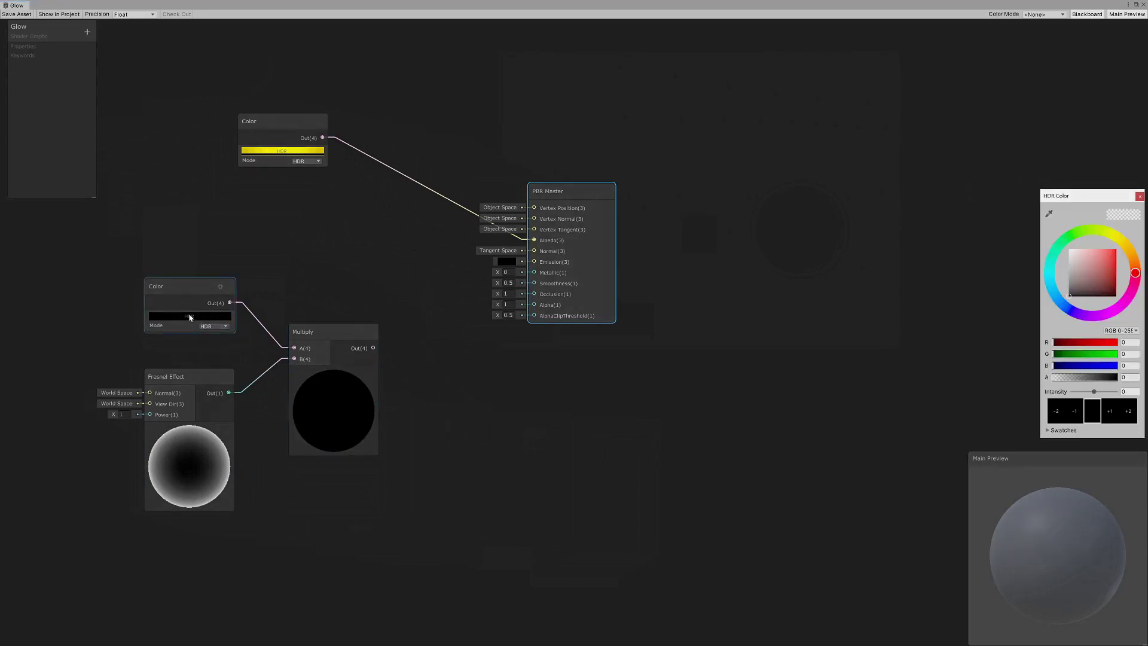
left_click(1119, 240)
left_click(1116, 249)
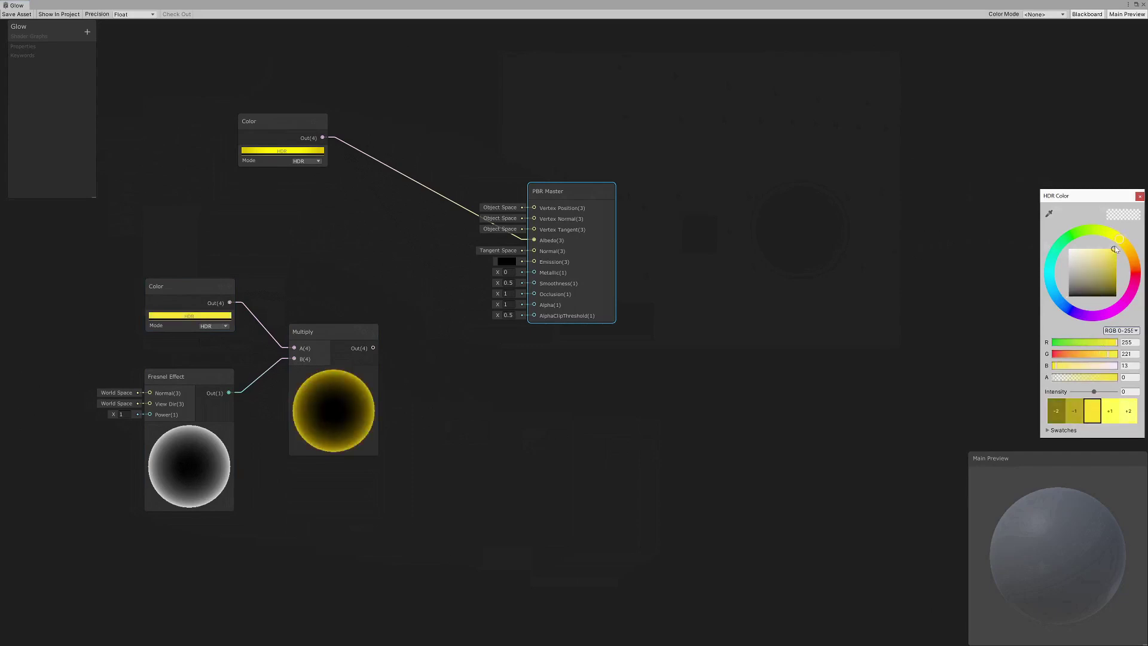
left_click(1110, 410)
left_click(1139, 197)
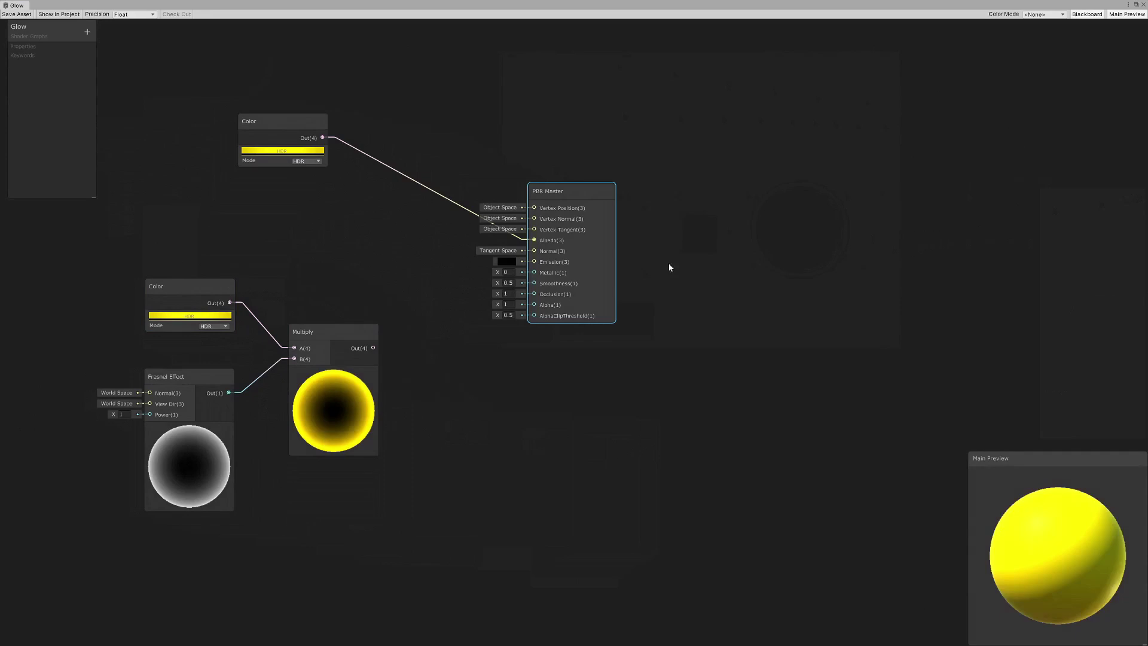
Connect the Multiply output to the PBR Master's Emission input, then save the Glow shader graph and close its editor.
left_click_drag(373, 348, 534, 263)
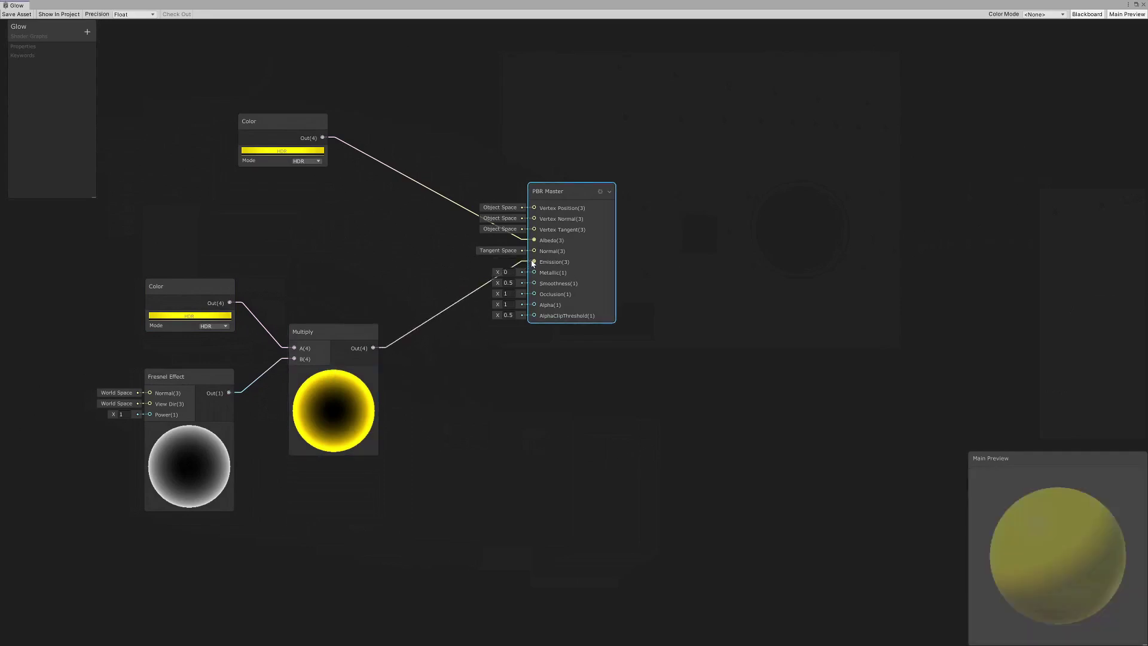
left_click(824, 481)
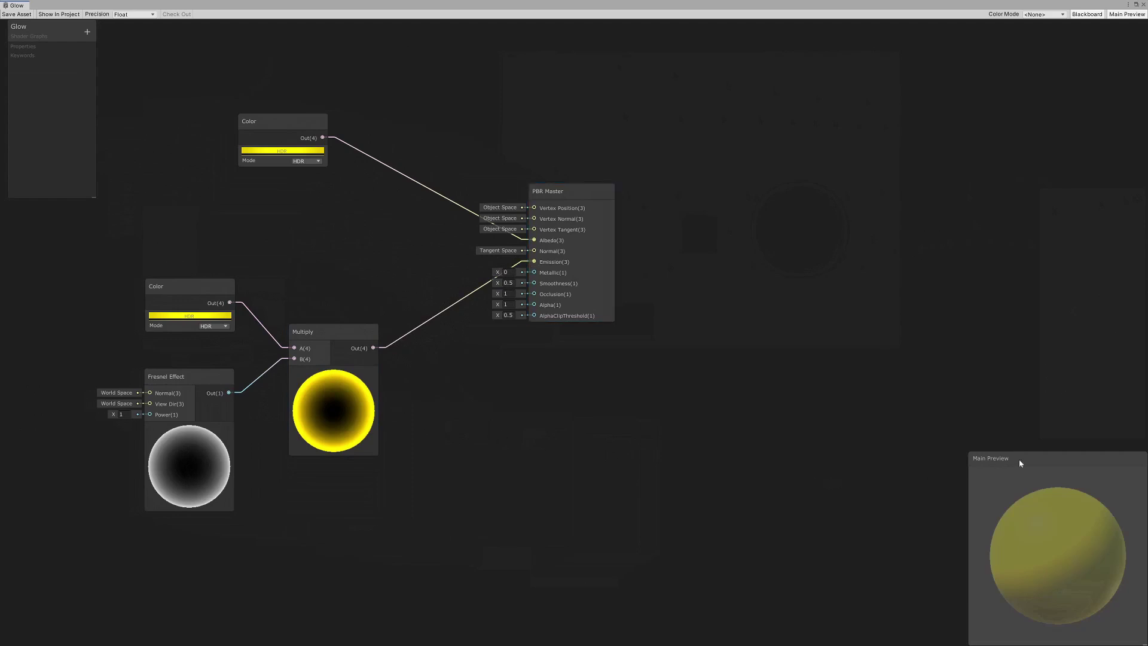
left_click(24, 15)
left_click(1140, 5)
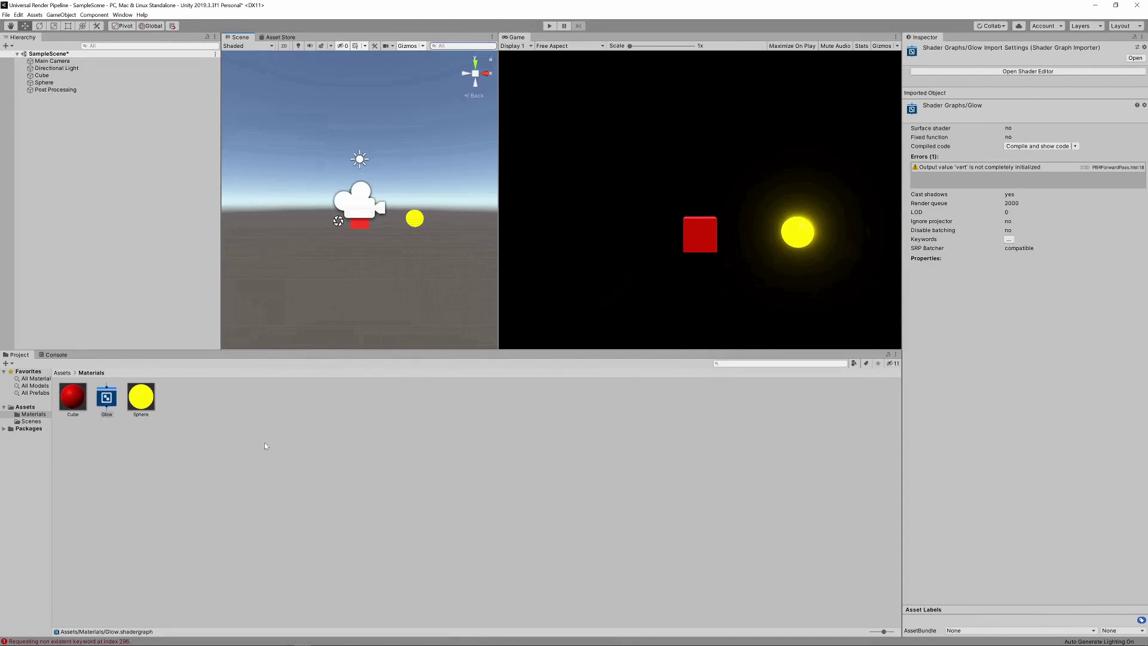
Assign the Shader Graphs/Glow shader to the Sphere material.
left_click(141, 396)
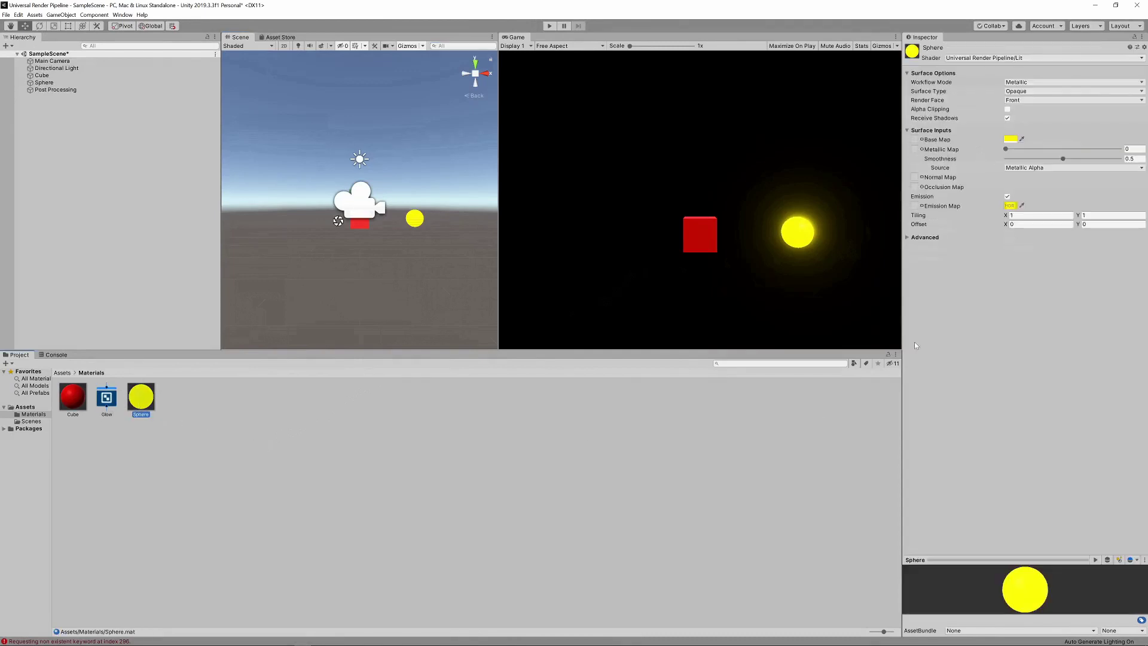
left_click(984, 58)
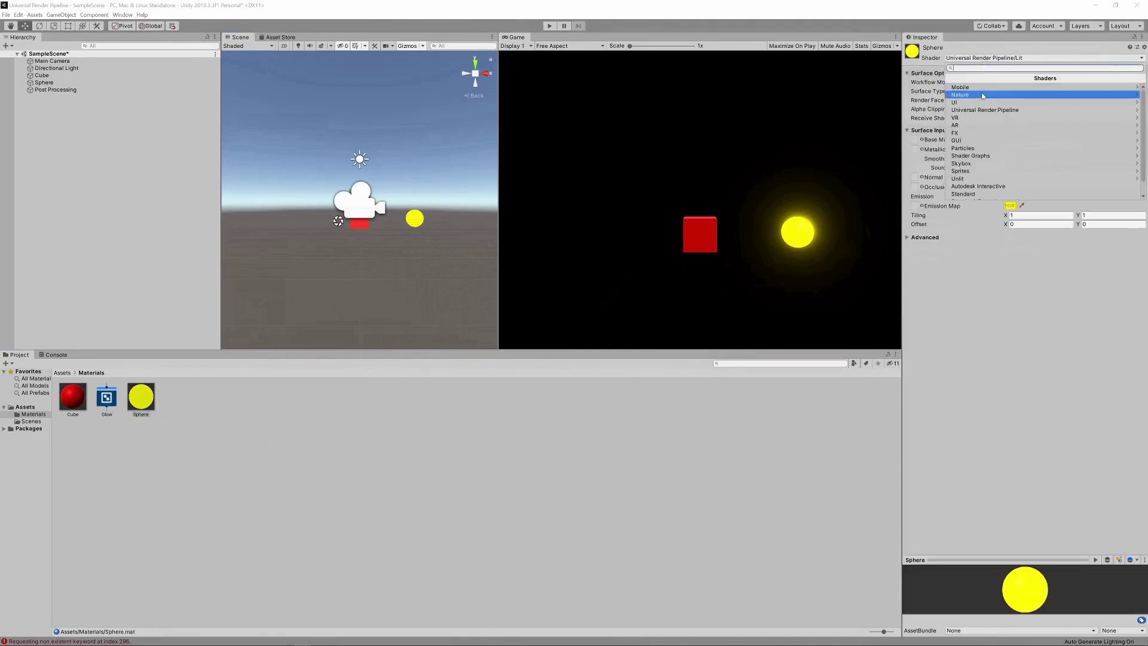
left_click(985, 156)
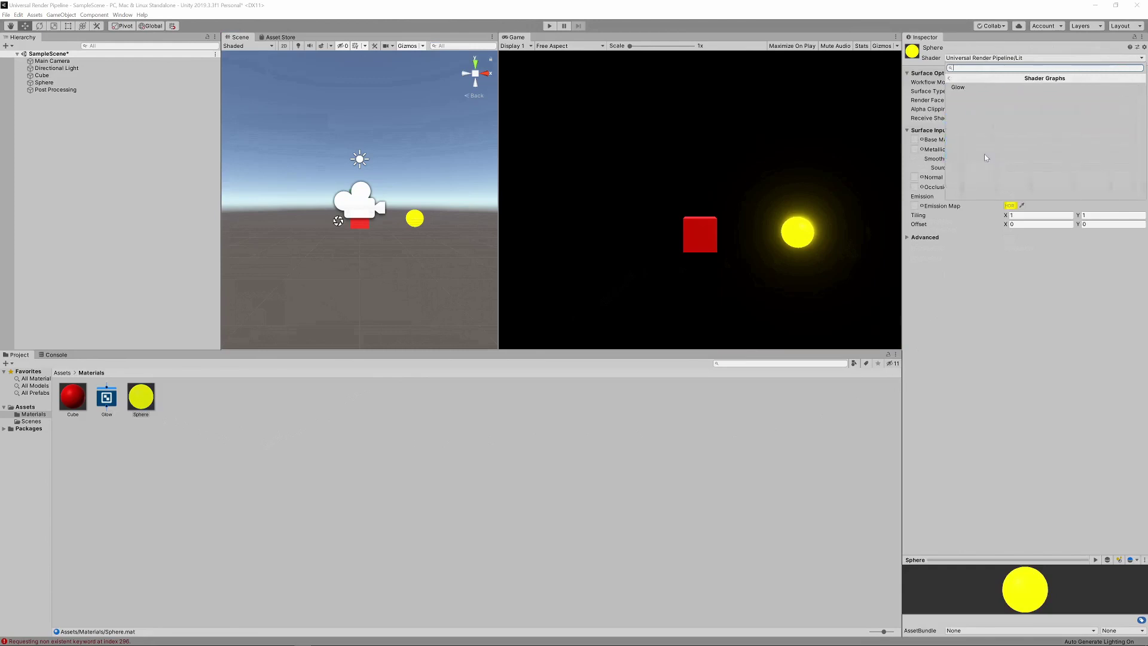
left_click(958, 88)
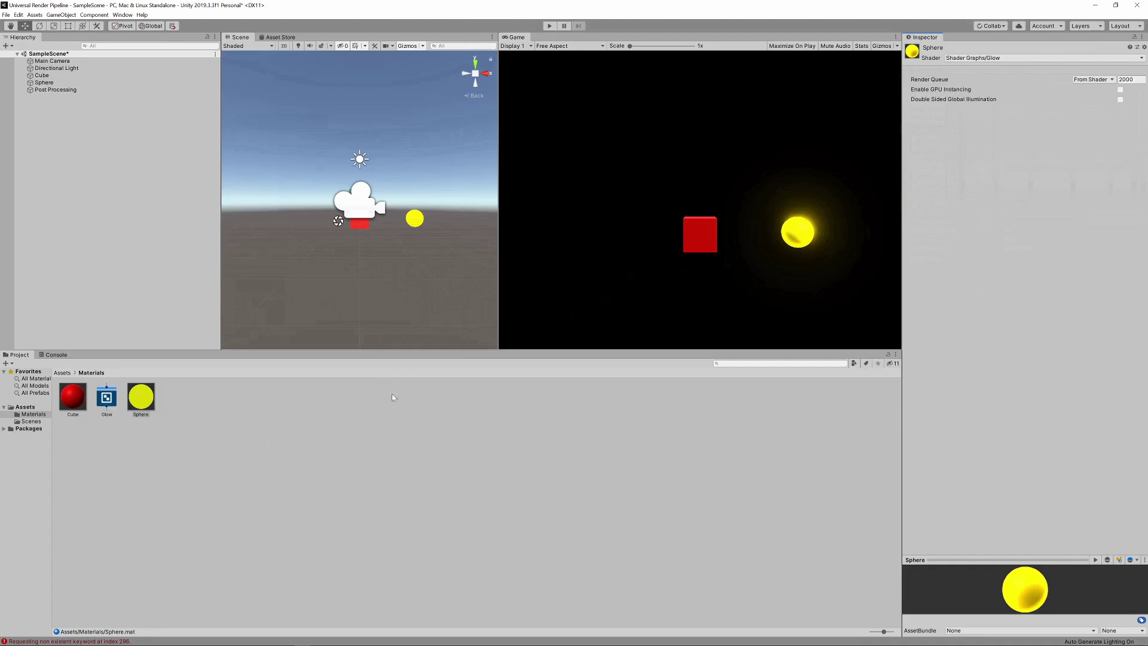
Switch HDR off and back on in the URP asset's quality settings to compare the sphere's glow.
left_click(64, 374)
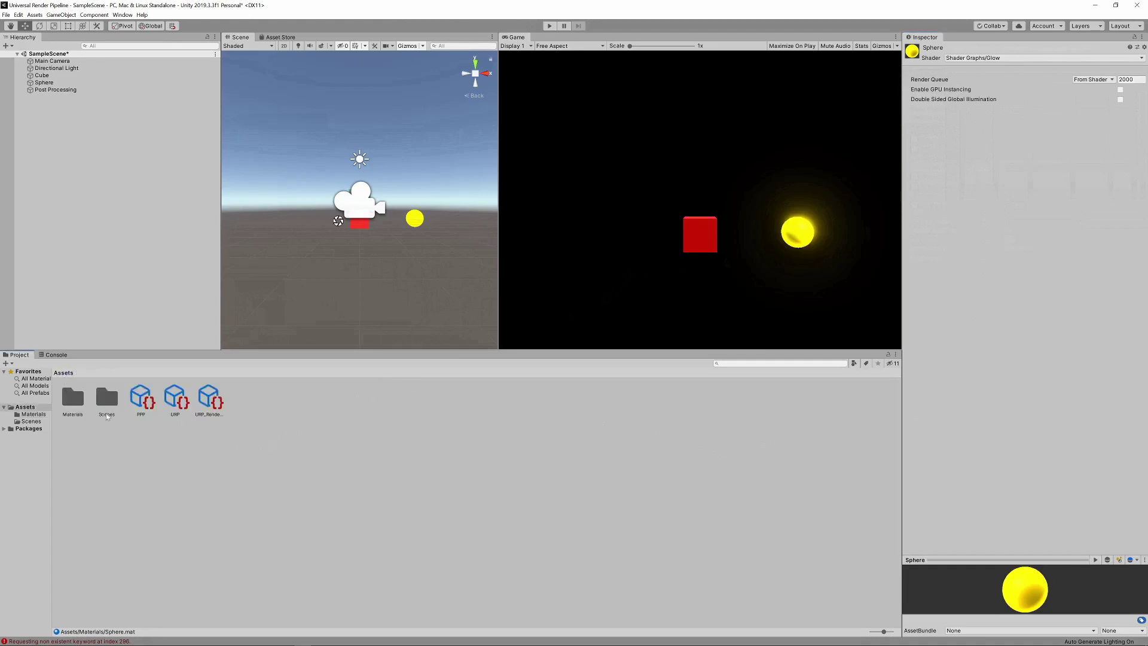
left_click(179, 405)
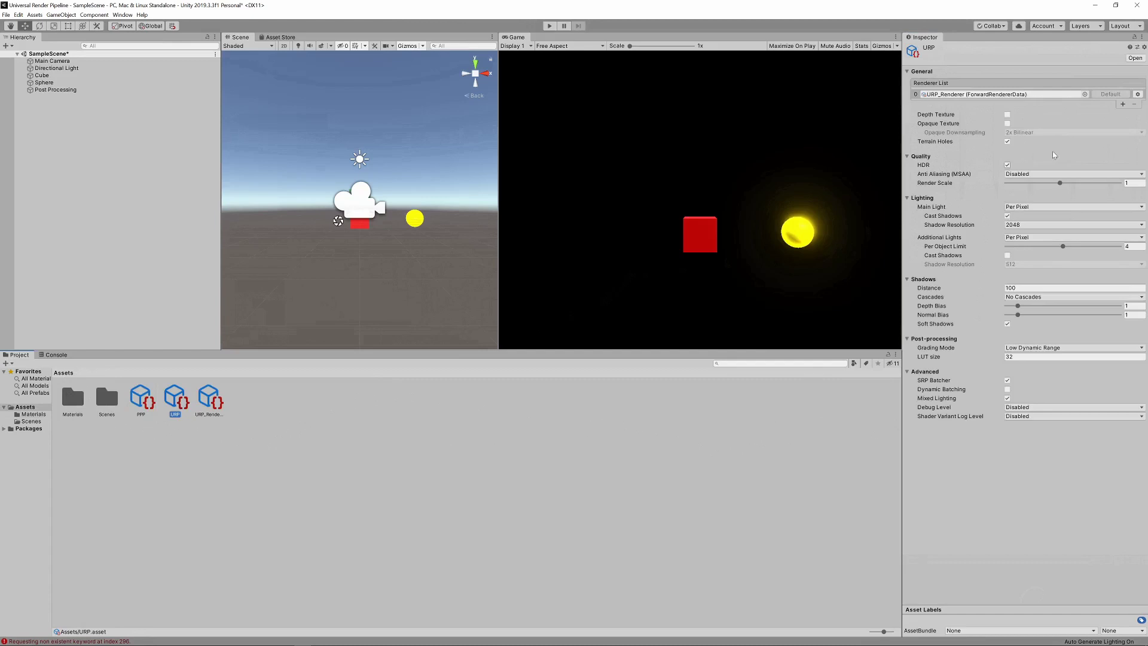
left_click(1008, 165)
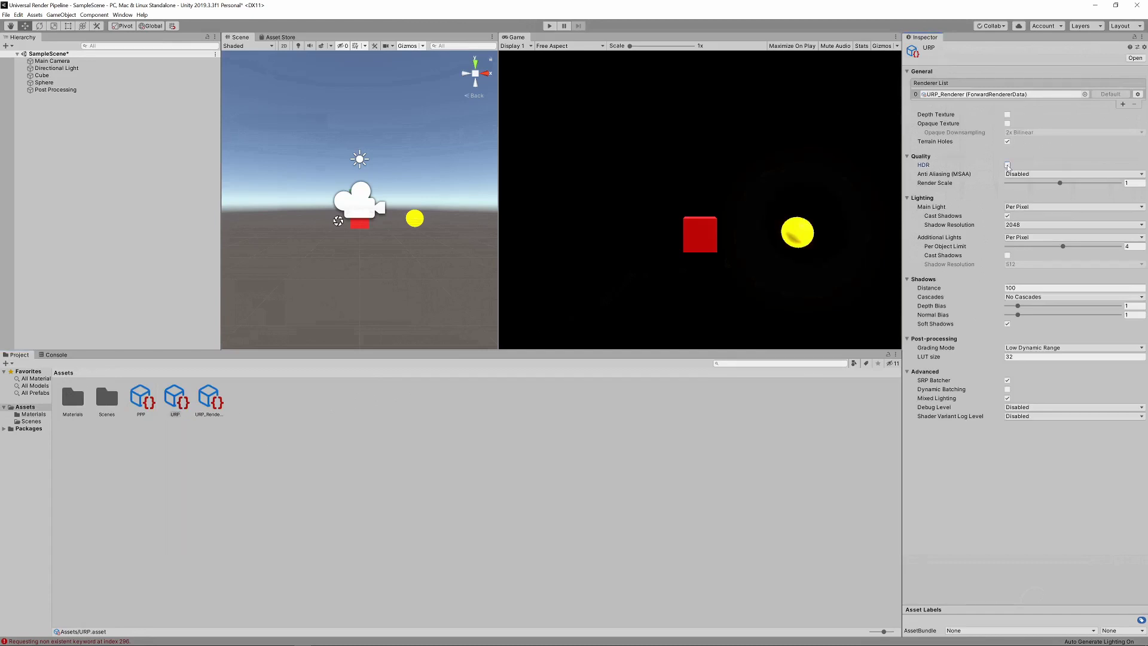
left_click(1008, 165)
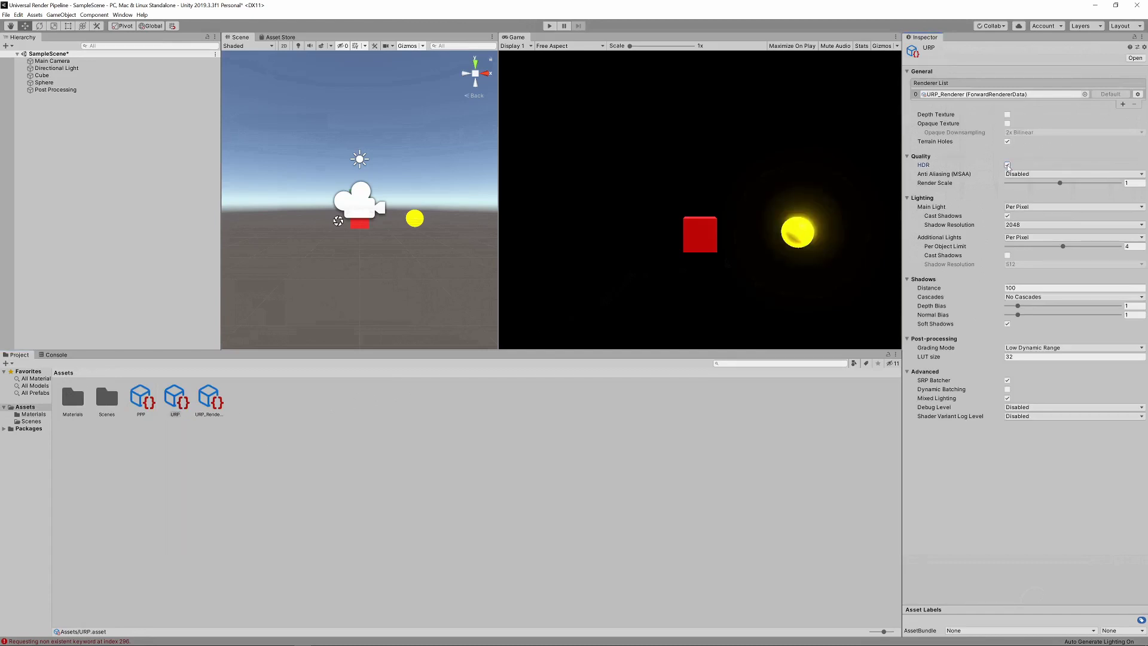